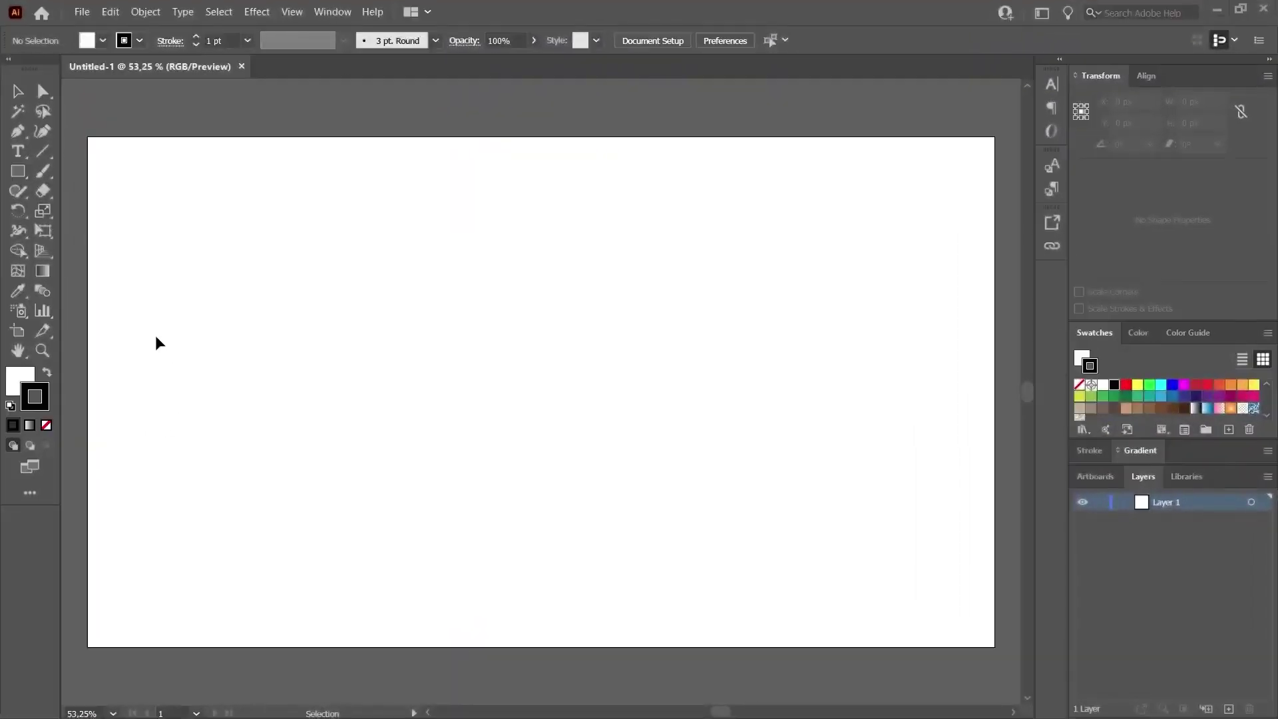
# - Tear off the graph tools into a floating panel at the artboard top and drag out a column graph
pyautogui.click(42, 317)
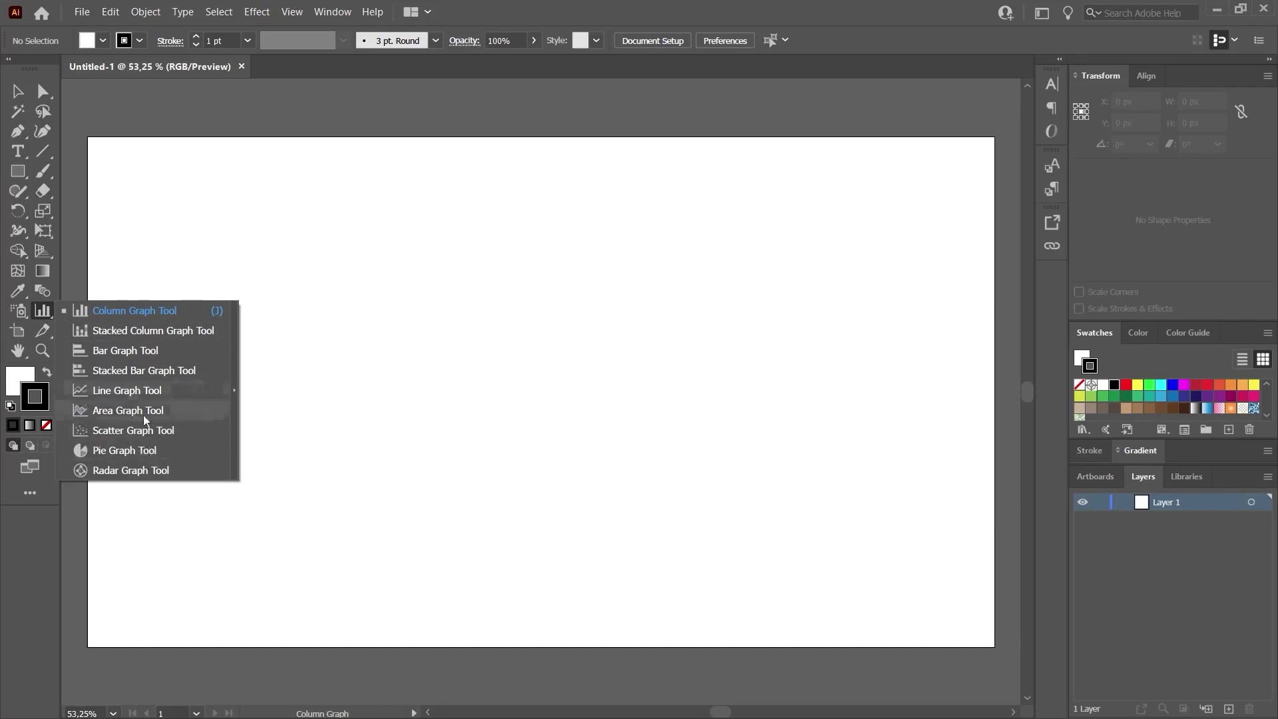
pyautogui.click(236, 397)
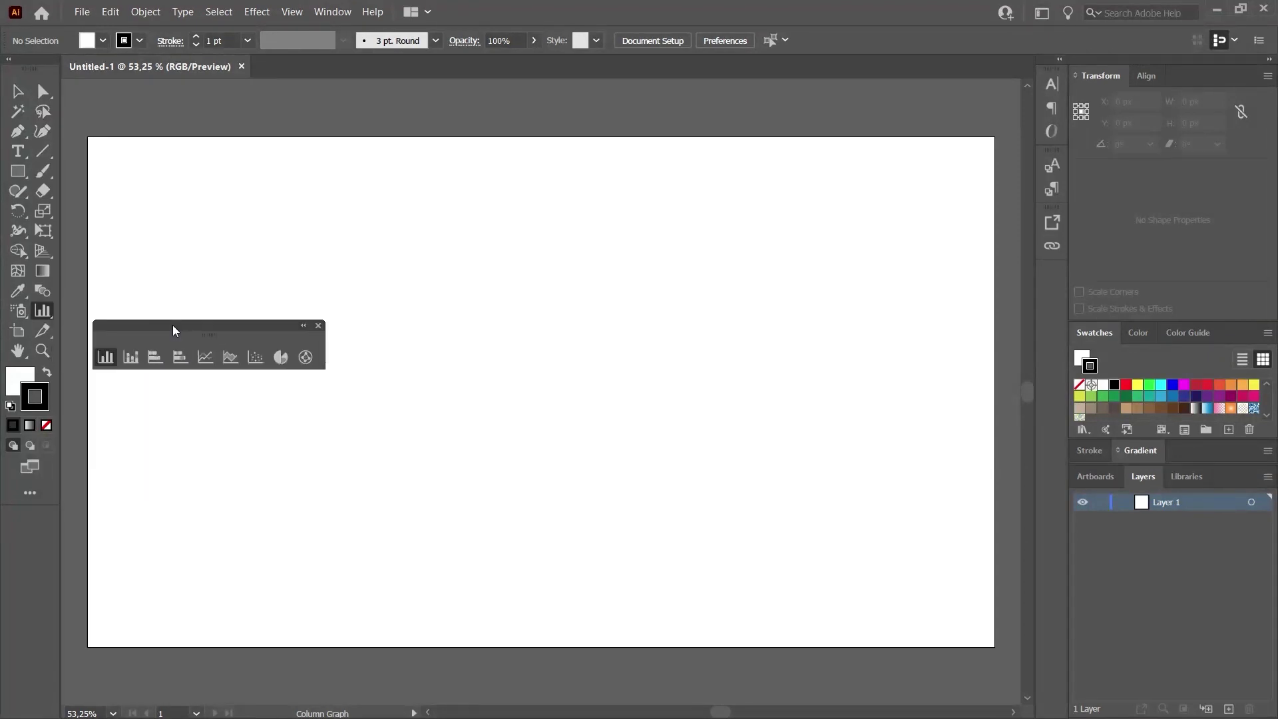
pyautogui.moveTo(174, 325); pyautogui.dragTo(195, 109)
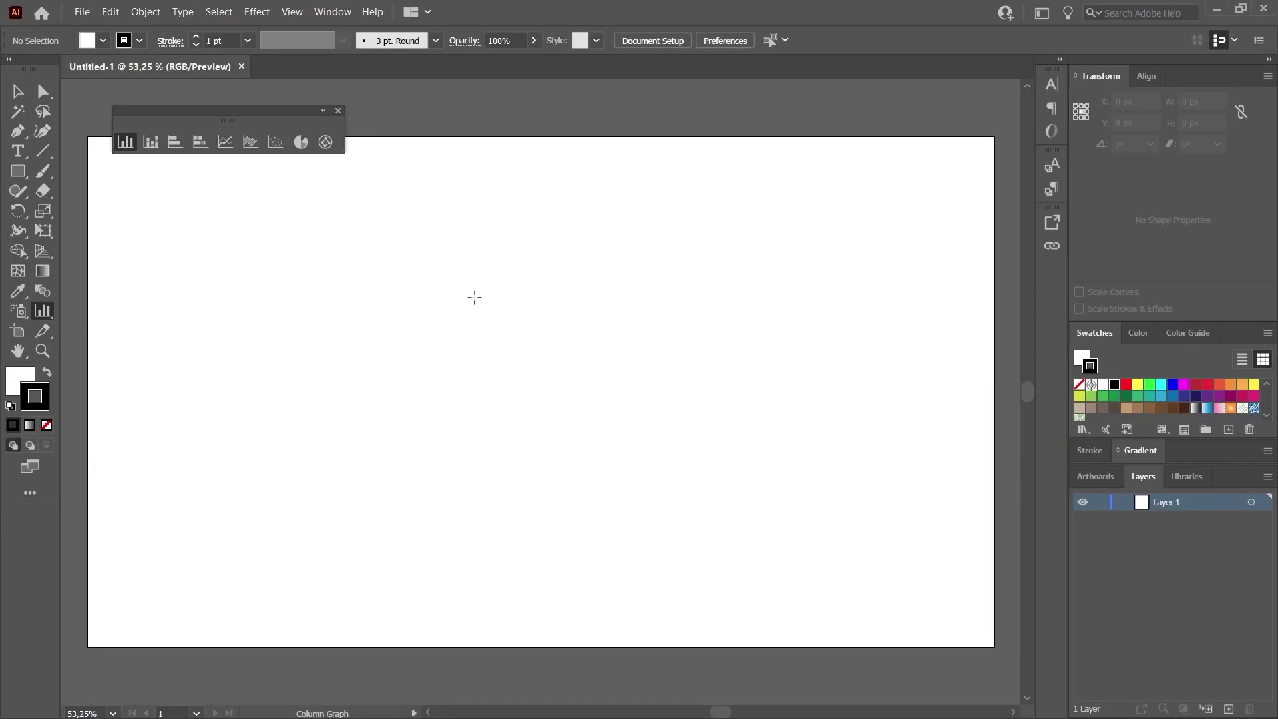
pyautogui.moveTo(129, 270); pyautogui.dragTo(484, 500)
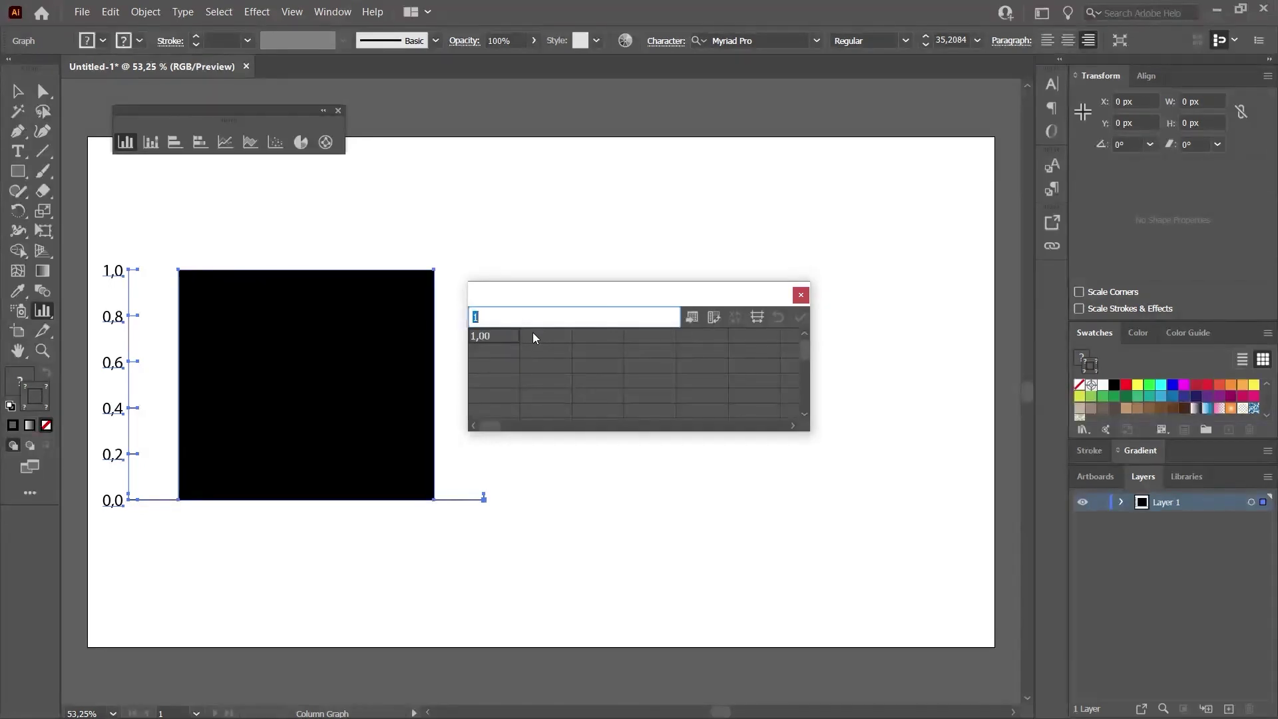
# - Fill the first data row with 1, 5, 2, 8 and 4 to make five columns
pyautogui.click(304, 345)
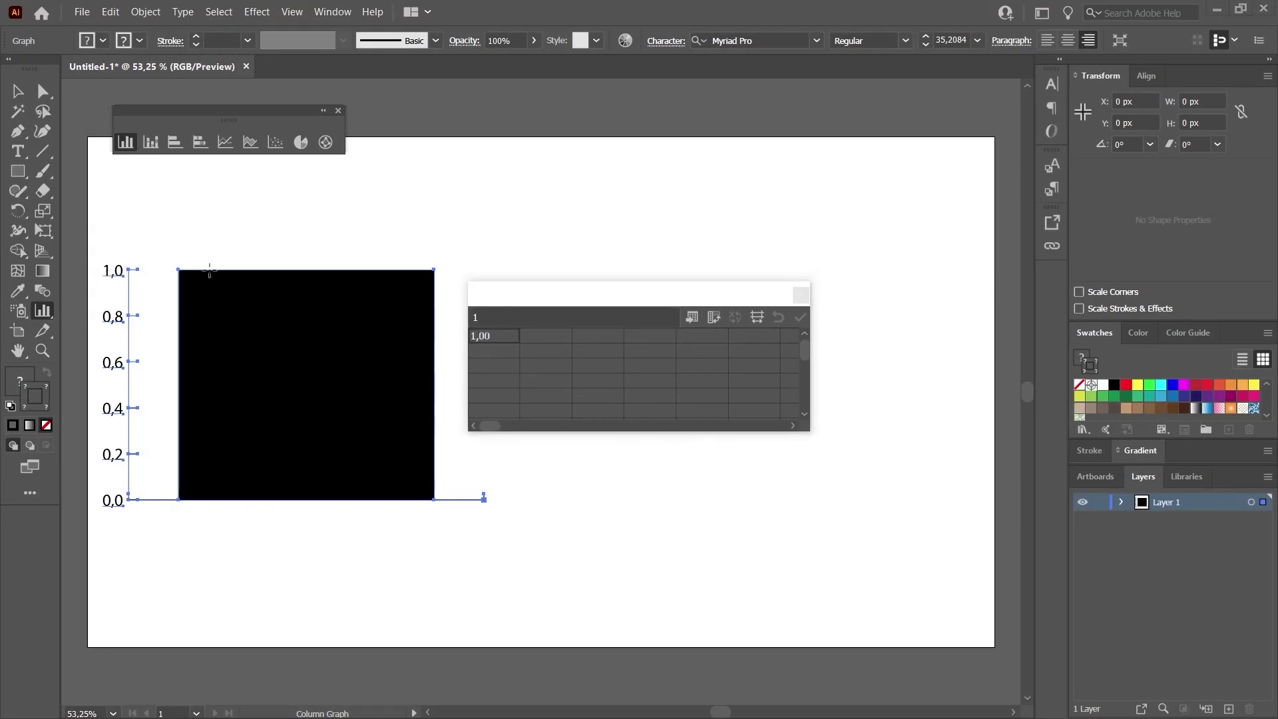
pyautogui.click(541, 336)
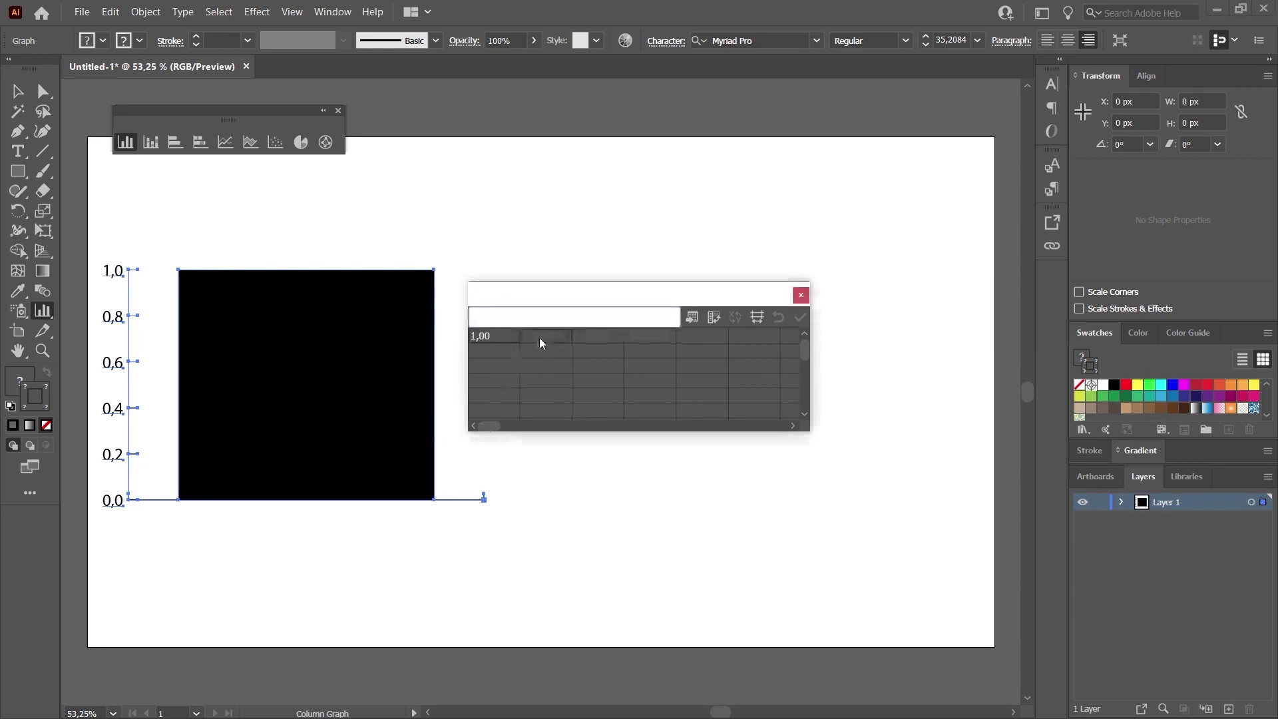
pyautogui.write('5')
pyautogui.press('KP_Enter')
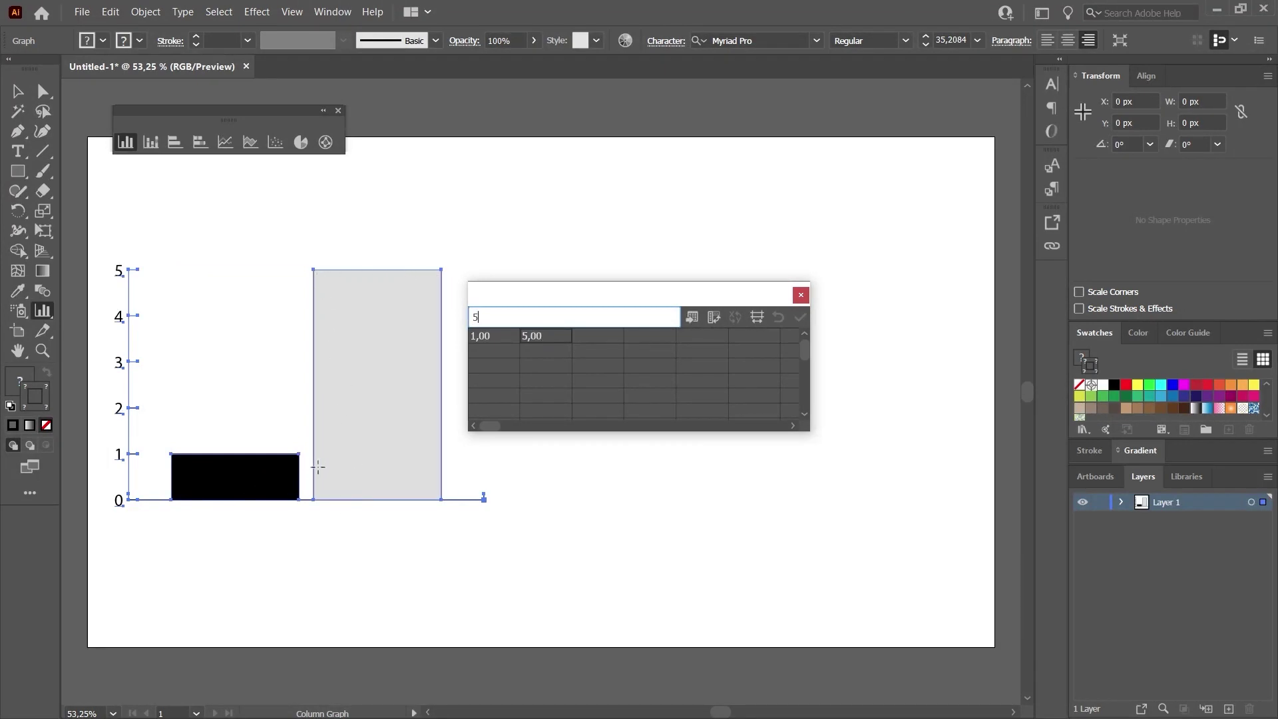
pyautogui.click(600, 341)
pyautogui.write('2')
pyautogui.click(622, 341)
pyautogui.write('8')
pyautogui.click(677, 345)
pyautogui.write('4')
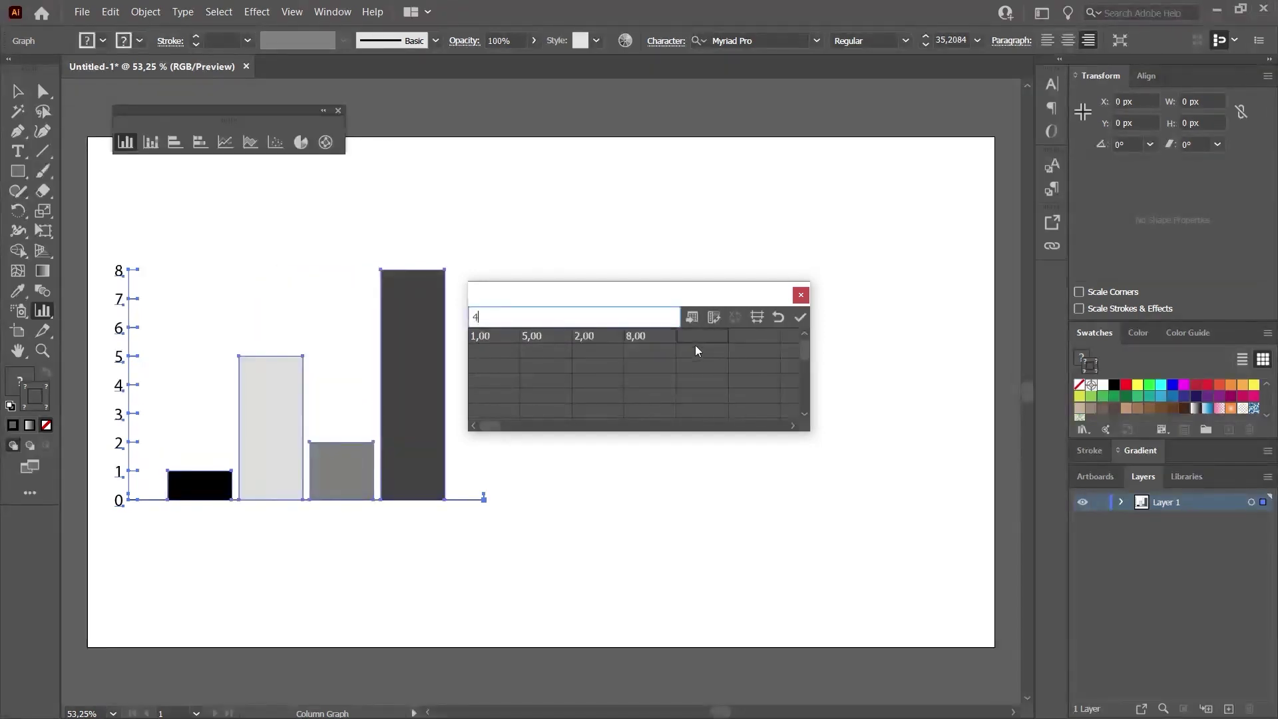
pyautogui.click(695, 345)
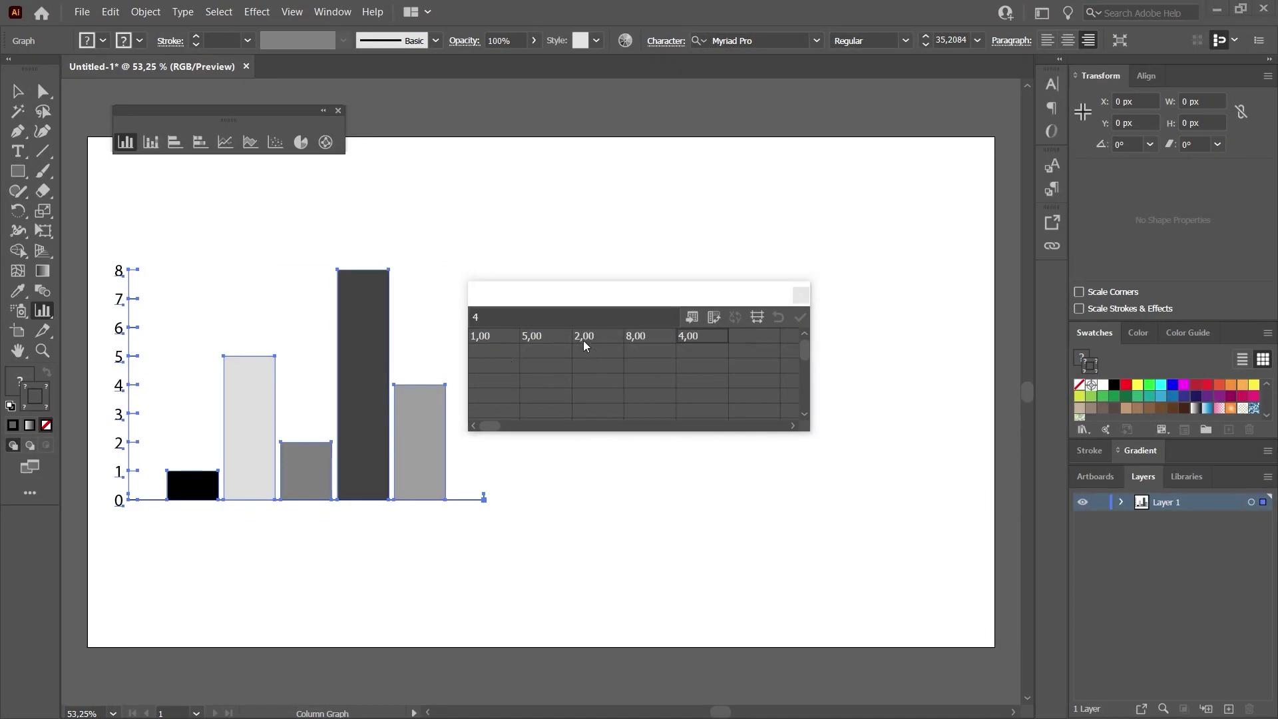
# - Enter the second row of values 5, 1, 2, 4 and 8 and apply them to the graph
pyautogui.click(481, 350)
pyautogui.write('5')
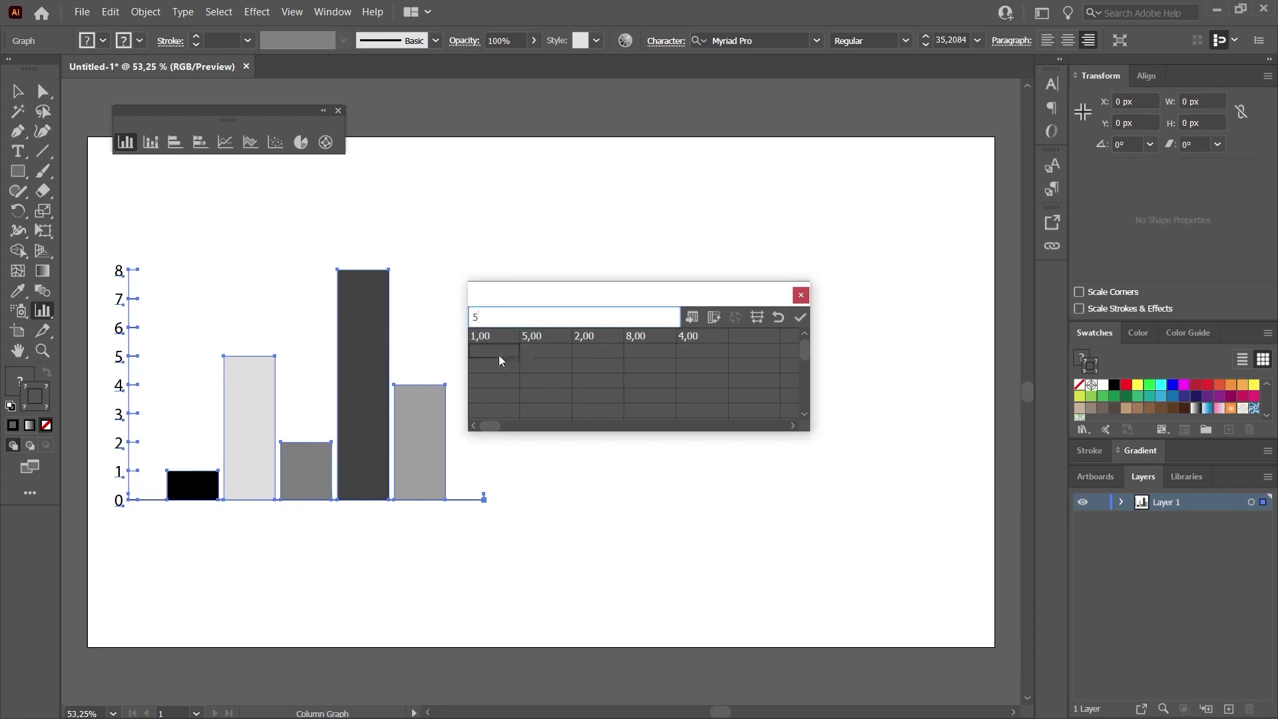
pyautogui.press('Return')
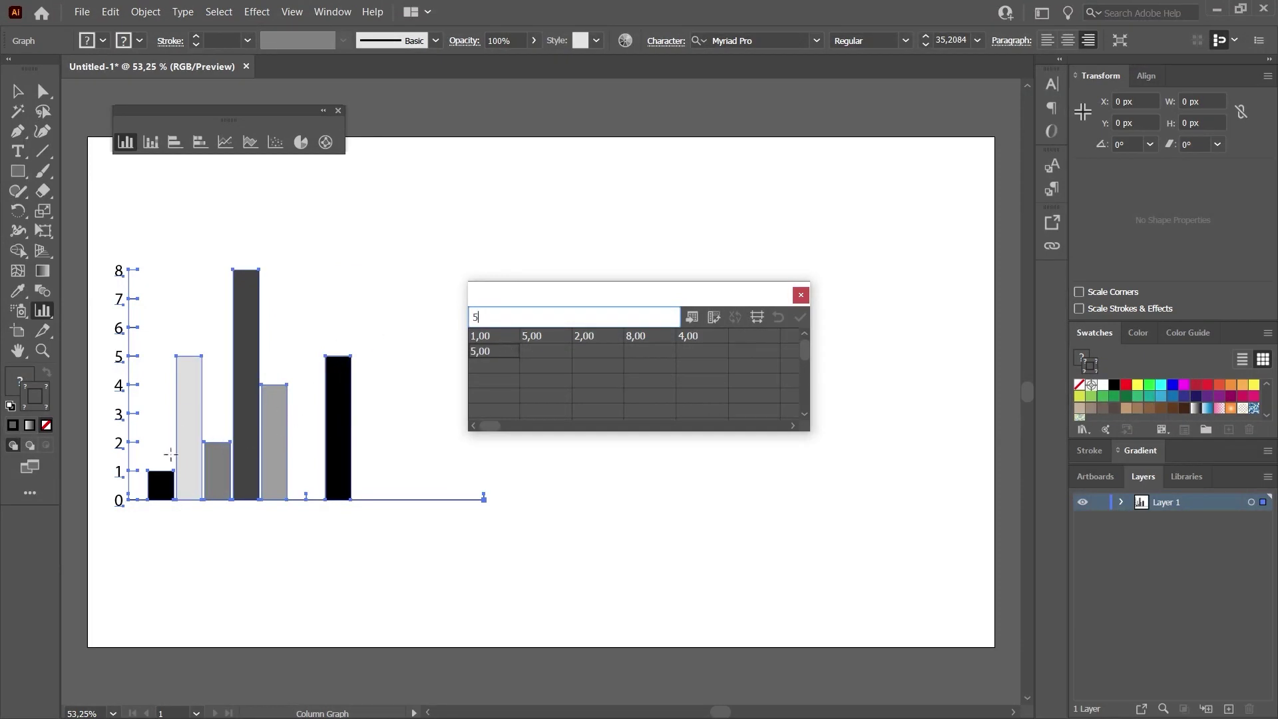
pyautogui.press('Tab')
pyautogui.write('1')
pyautogui.press('Tab')
pyautogui.write('2')
pyautogui.press('Tab')
pyautogui.write('4\t8')
pyautogui.press('KP_Enter')
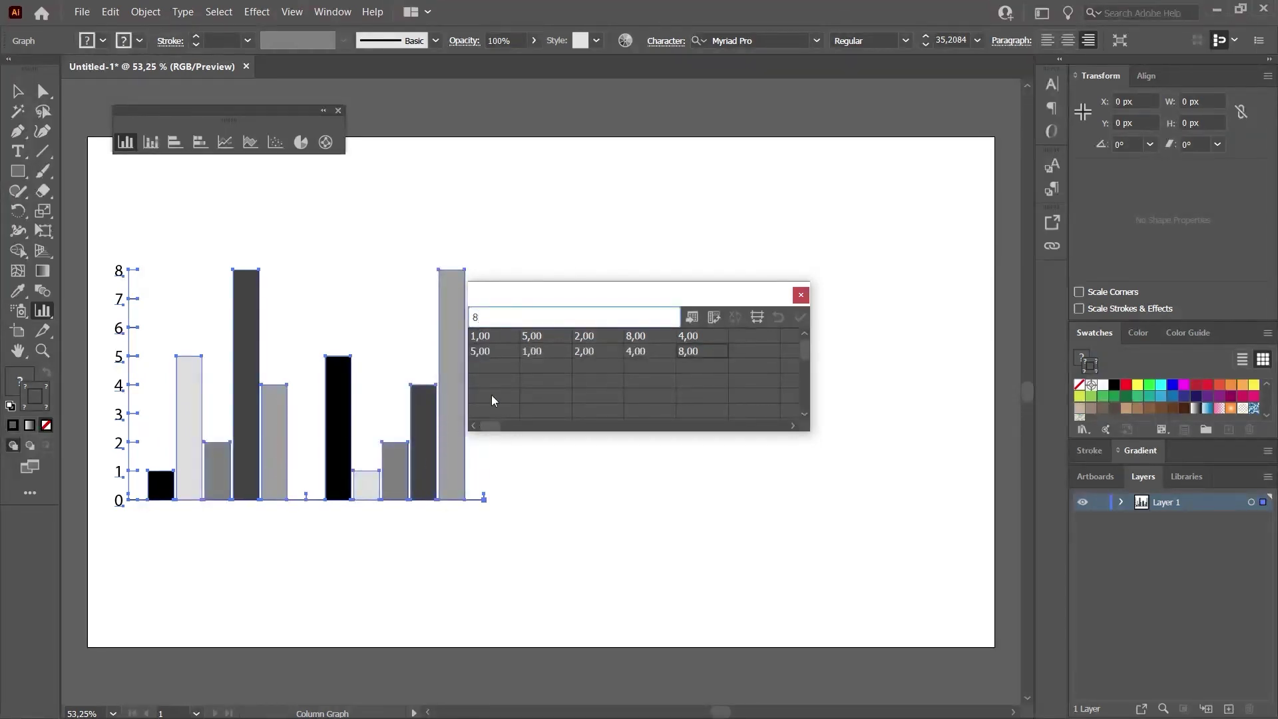
# - Close the Graph Data window
pyautogui.click(502, 370)
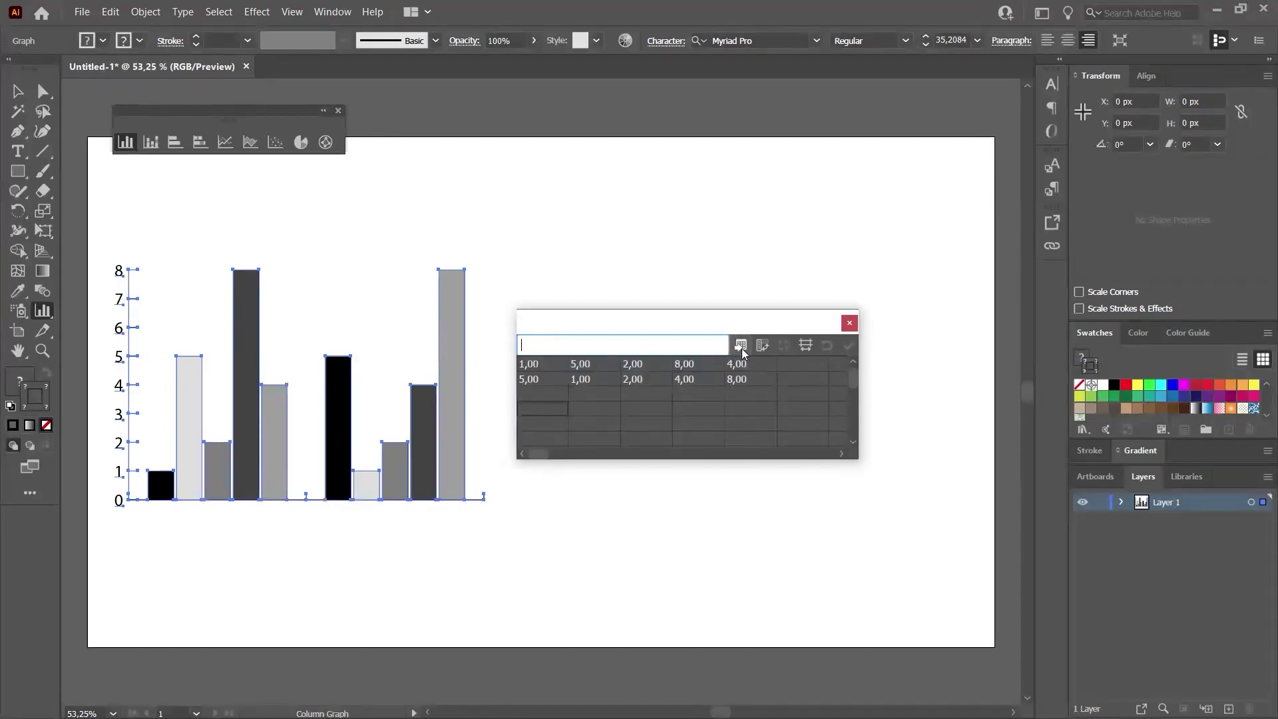
pyautogui.click(525, 490)
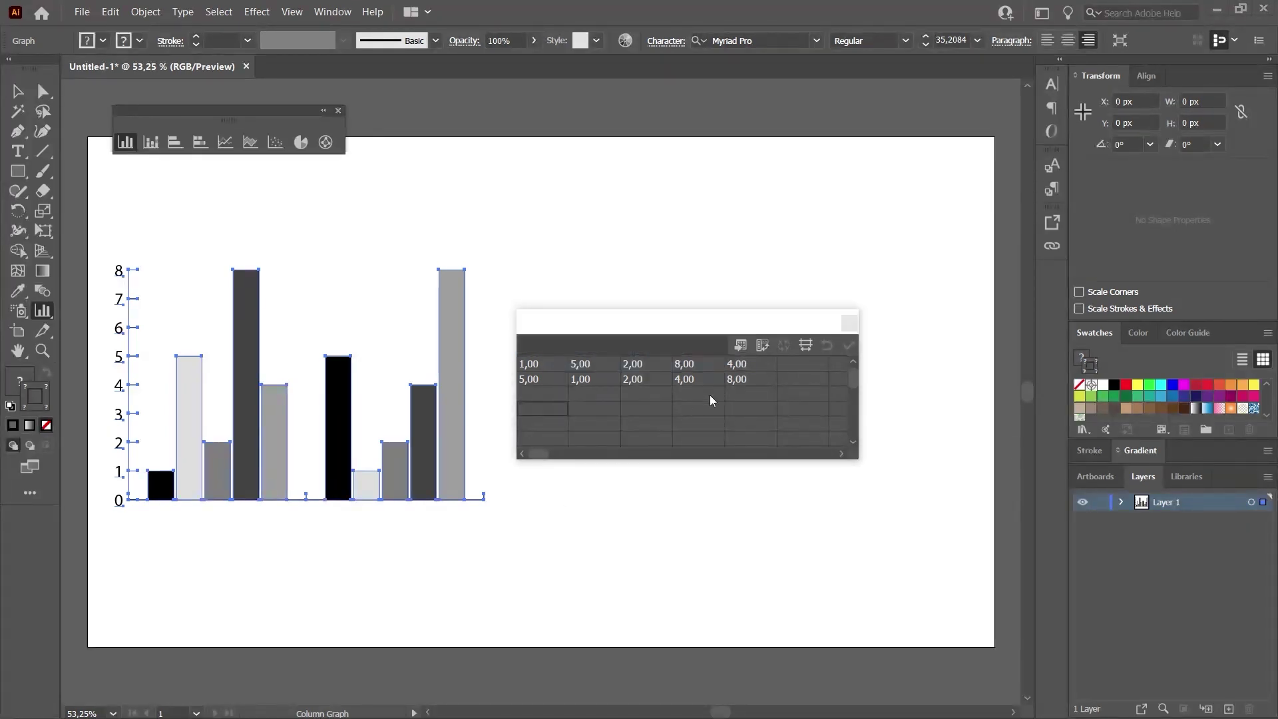
pyautogui.click(792, 329)
pyautogui.click(849, 323)
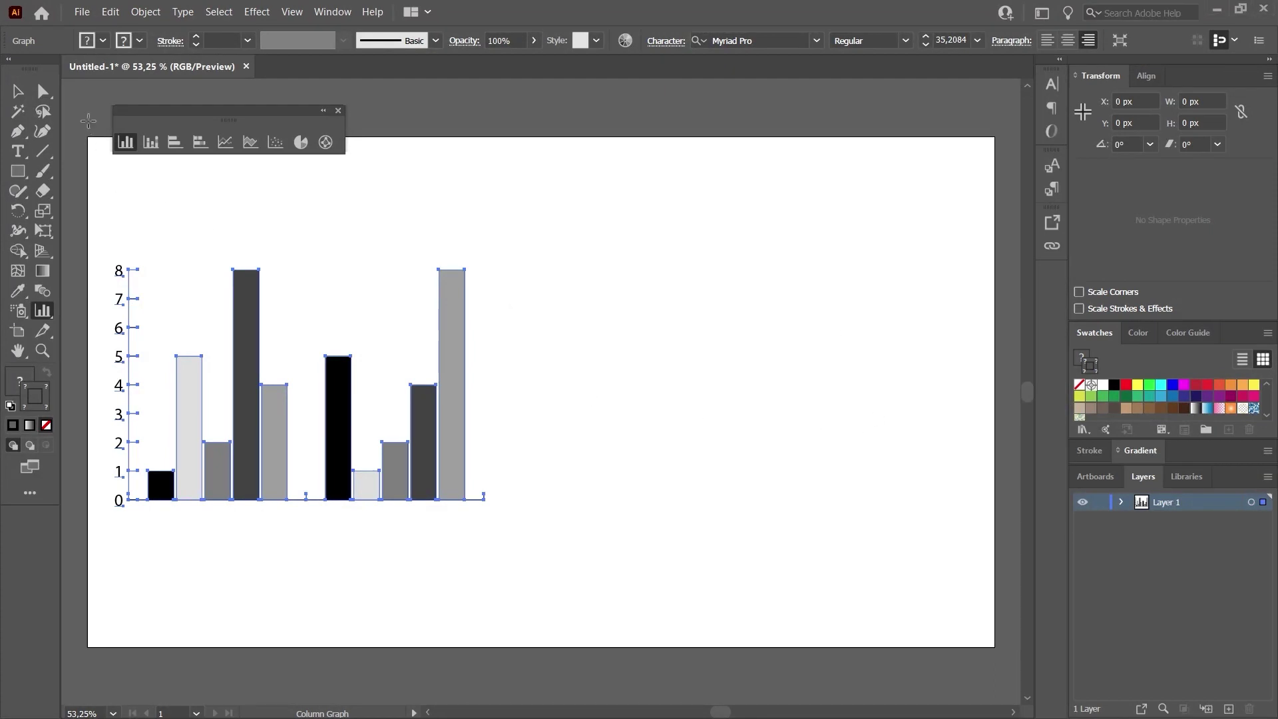
# - Using Direct Selection, fill the second group's later bars red, orange-red and teal
pyautogui.click(43, 98)
pyautogui.click(540, 445)
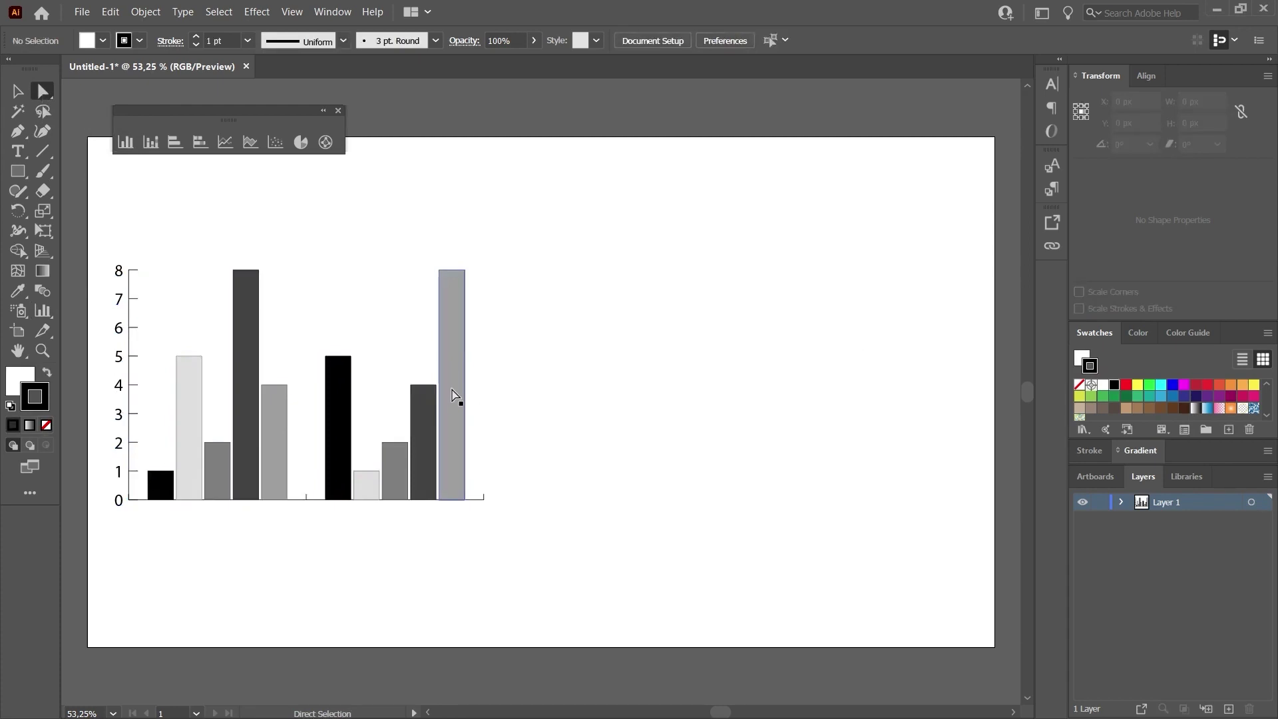
pyautogui.click(451, 424)
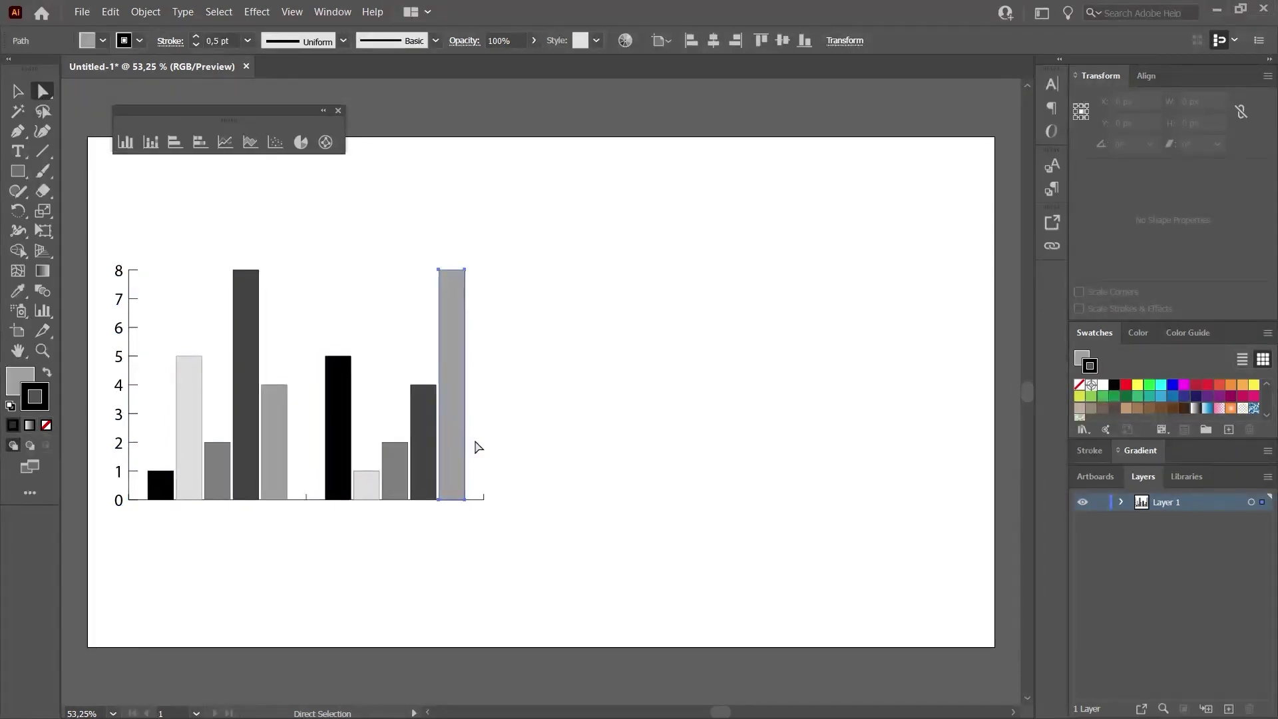
pyautogui.click(825, 375)
pyautogui.click(453, 384)
pyautogui.click(1126, 385)
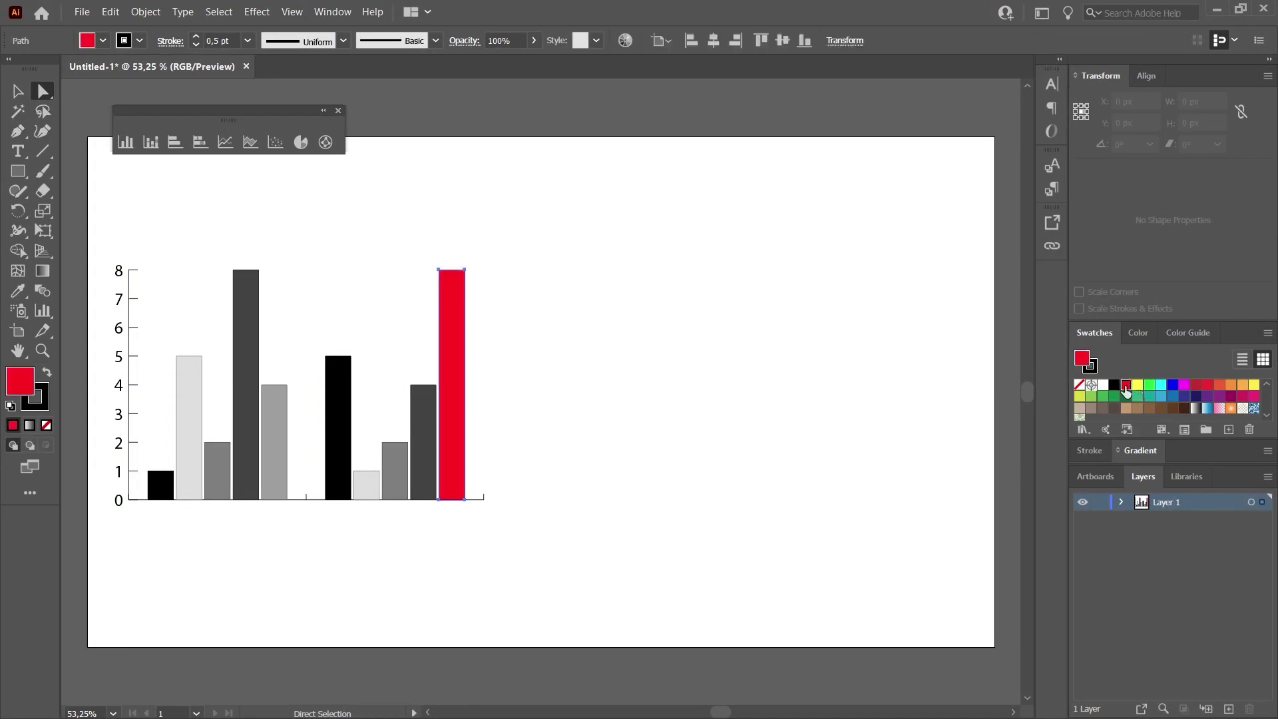
pyautogui.click(423, 436)
pyautogui.click(1220, 384)
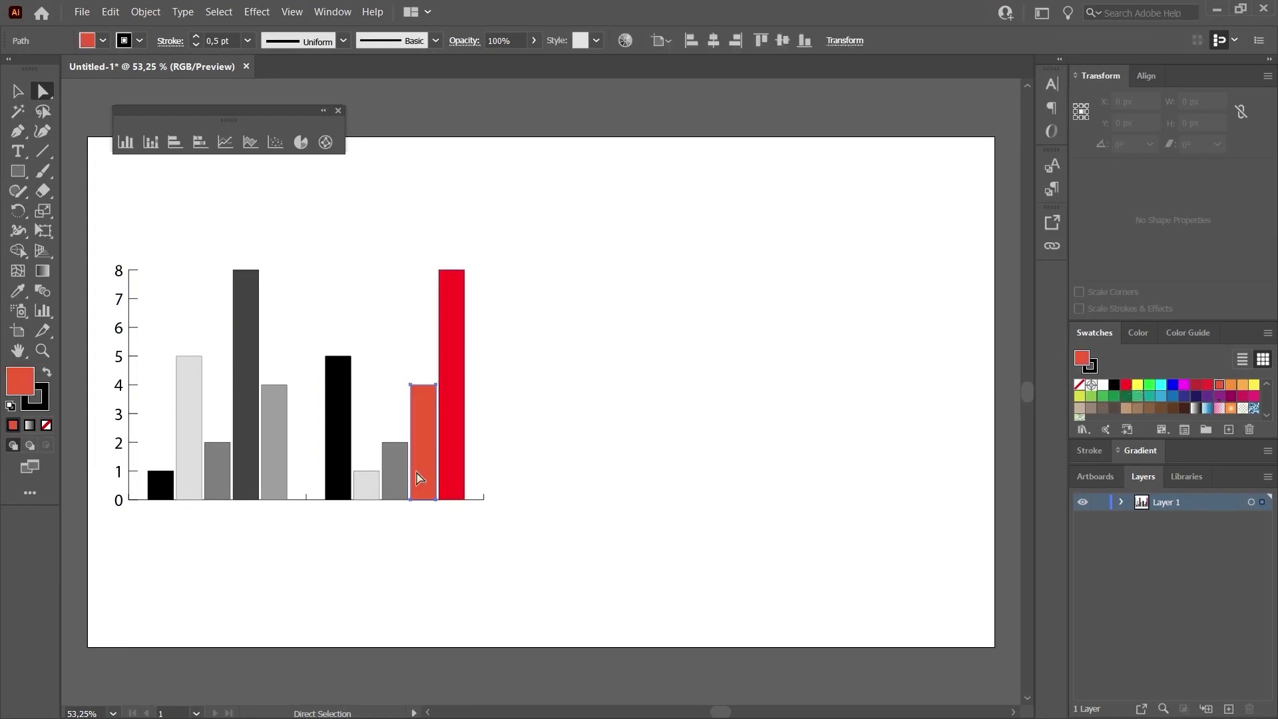
pyautogui.click(395, 469)
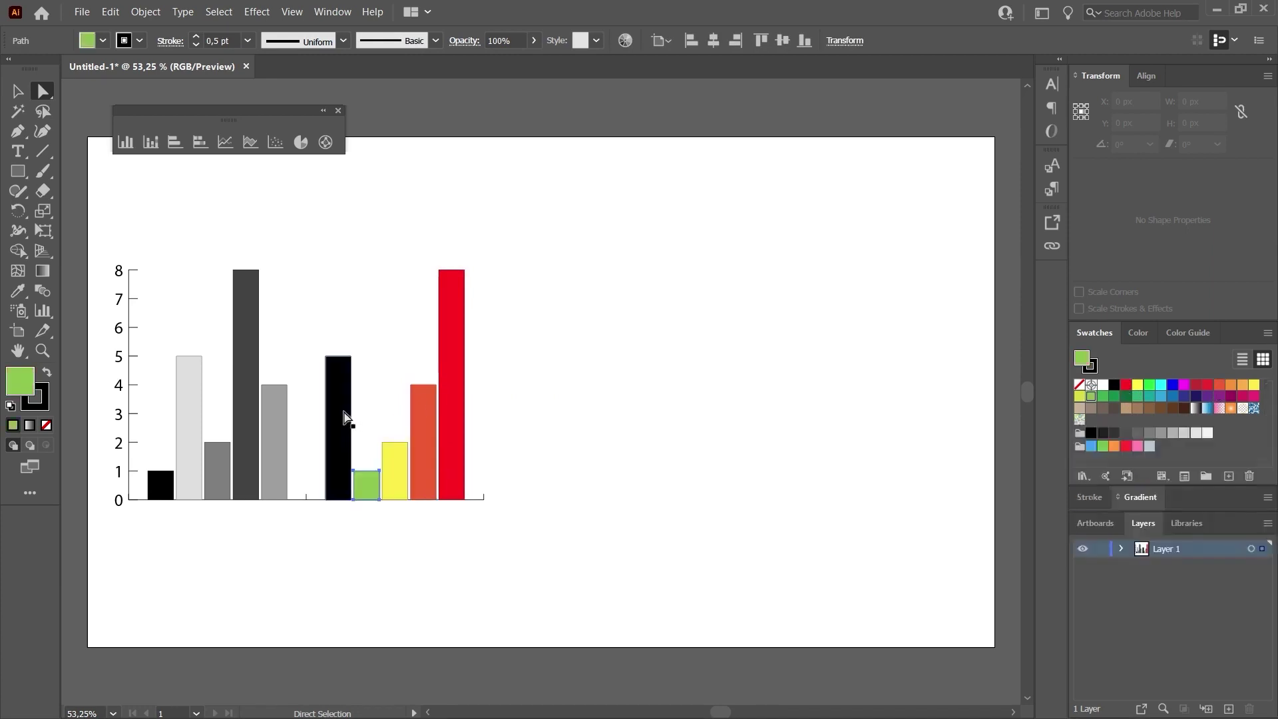
pyautogui.click(345, 419)
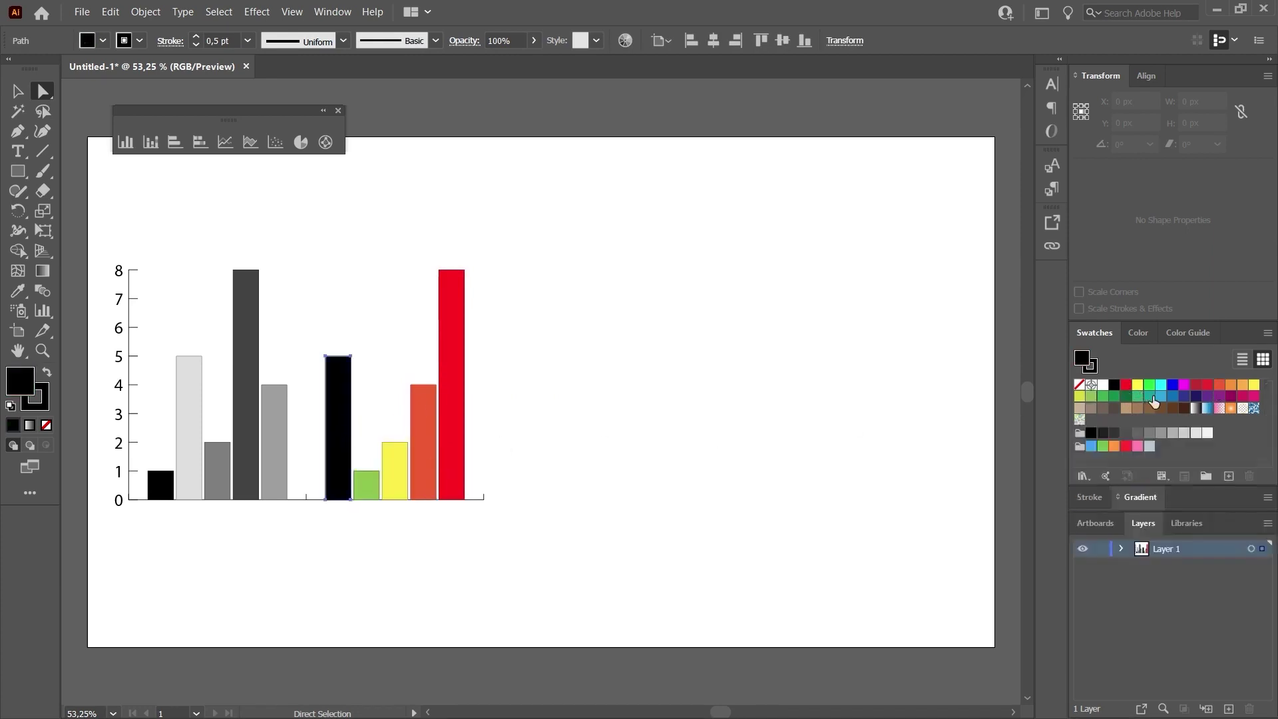
pyautogui.click(1150, 397)
pyautogui.click(474, 500)
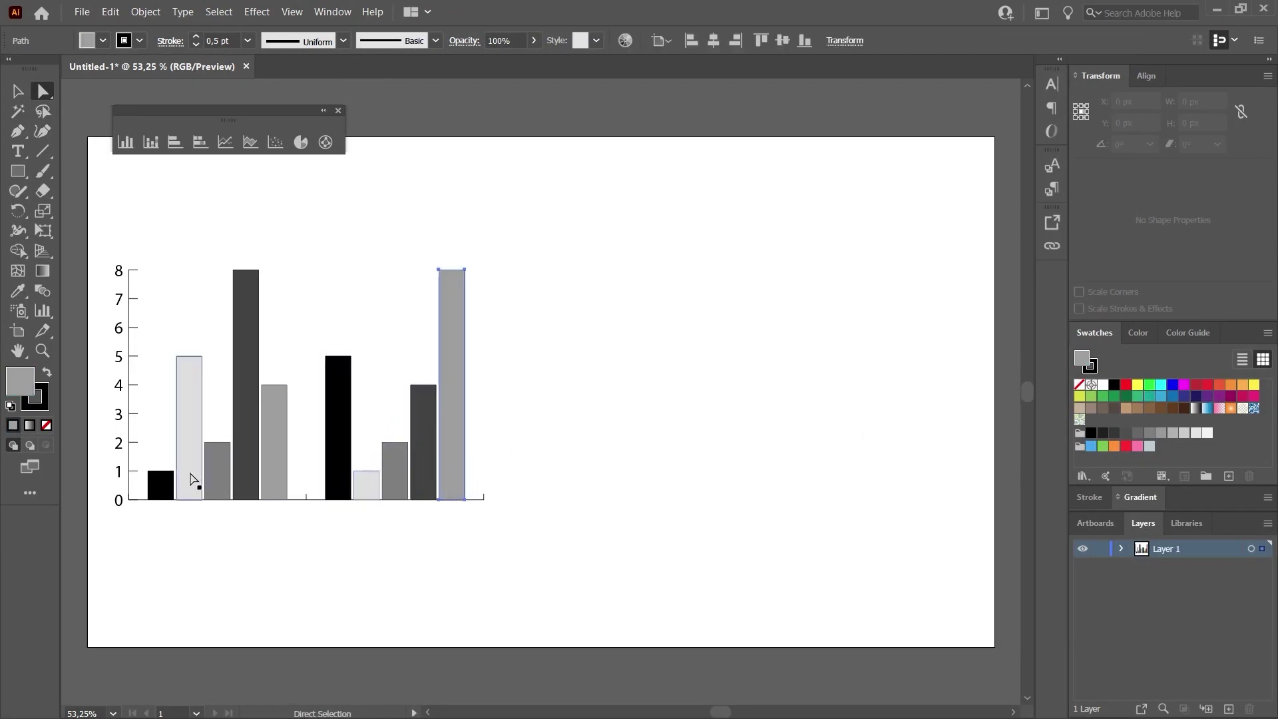
# - Fill both groups' first bars orange and second bars crimson
pyautogui.click(160, 485)
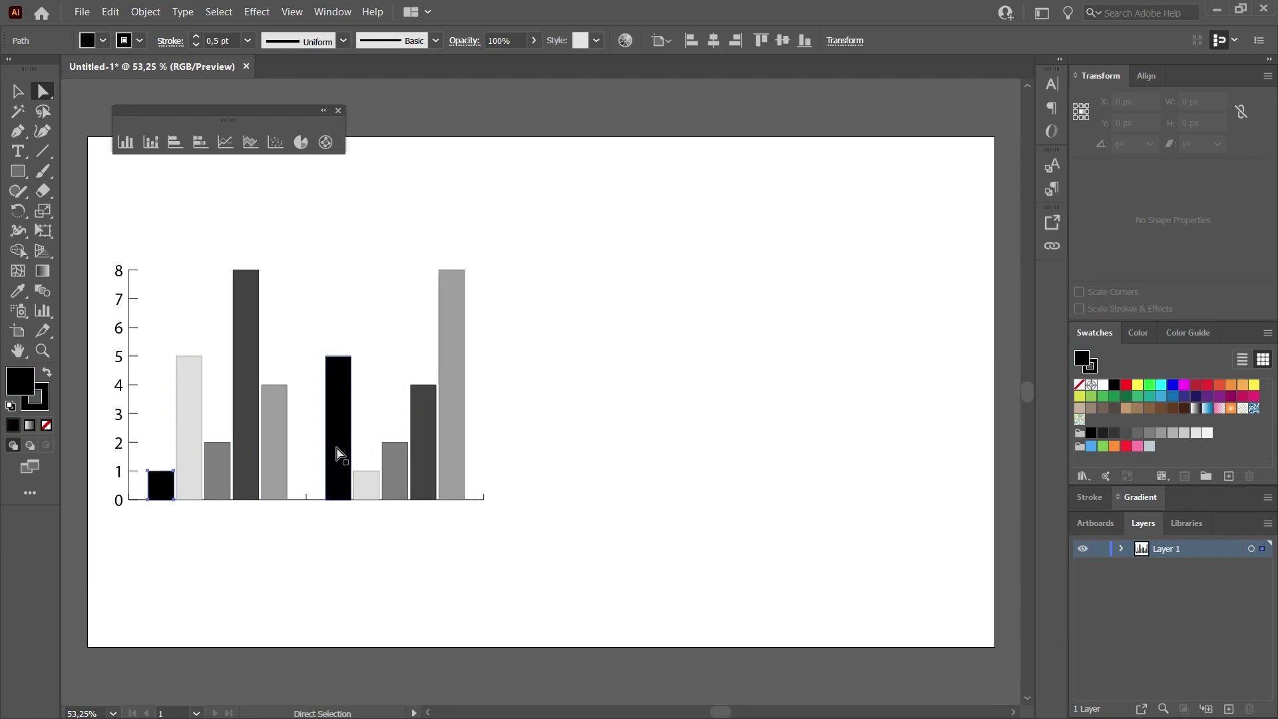
pyautogui.keyDown('shift'); pyautogui.click(337, 458); pyautogui.keyUp('shift')
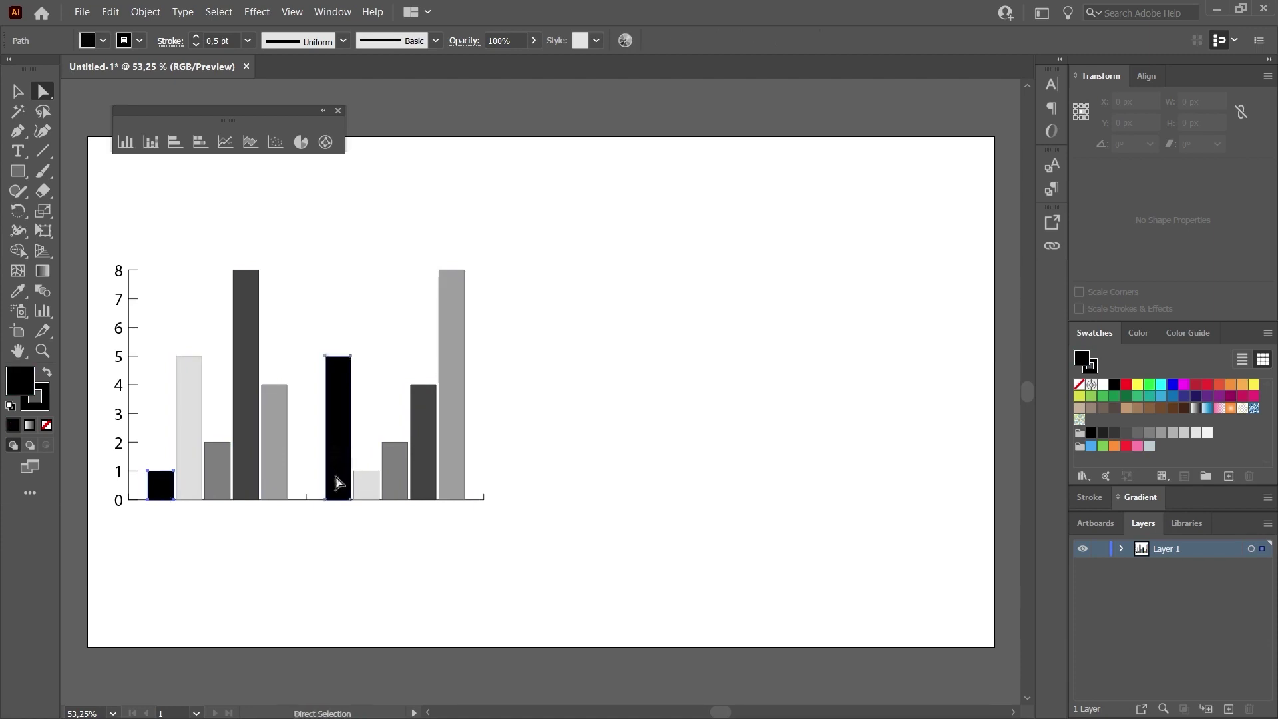
pyautogui.click(1232, 385)
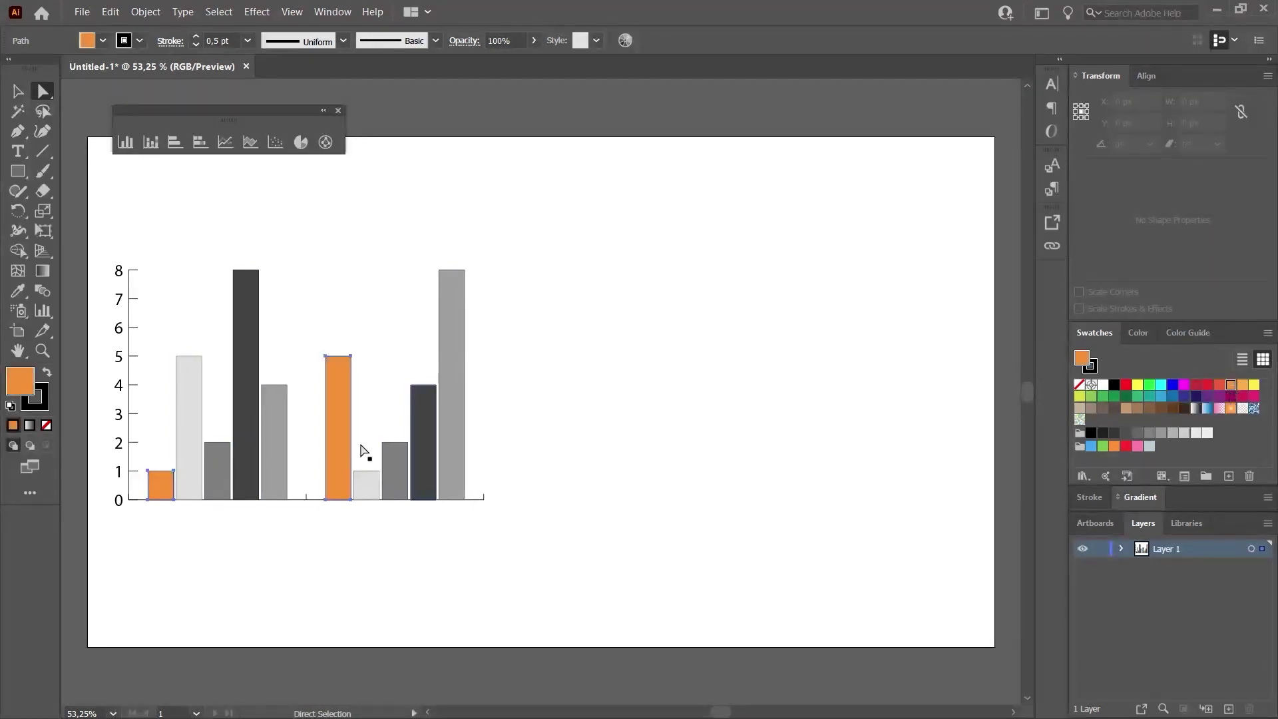
pyautogui.click(193, 450)
pyautogui.keyDown('shift'); pyautogui.click(366, 486); pyautogui.keyUp('shift')
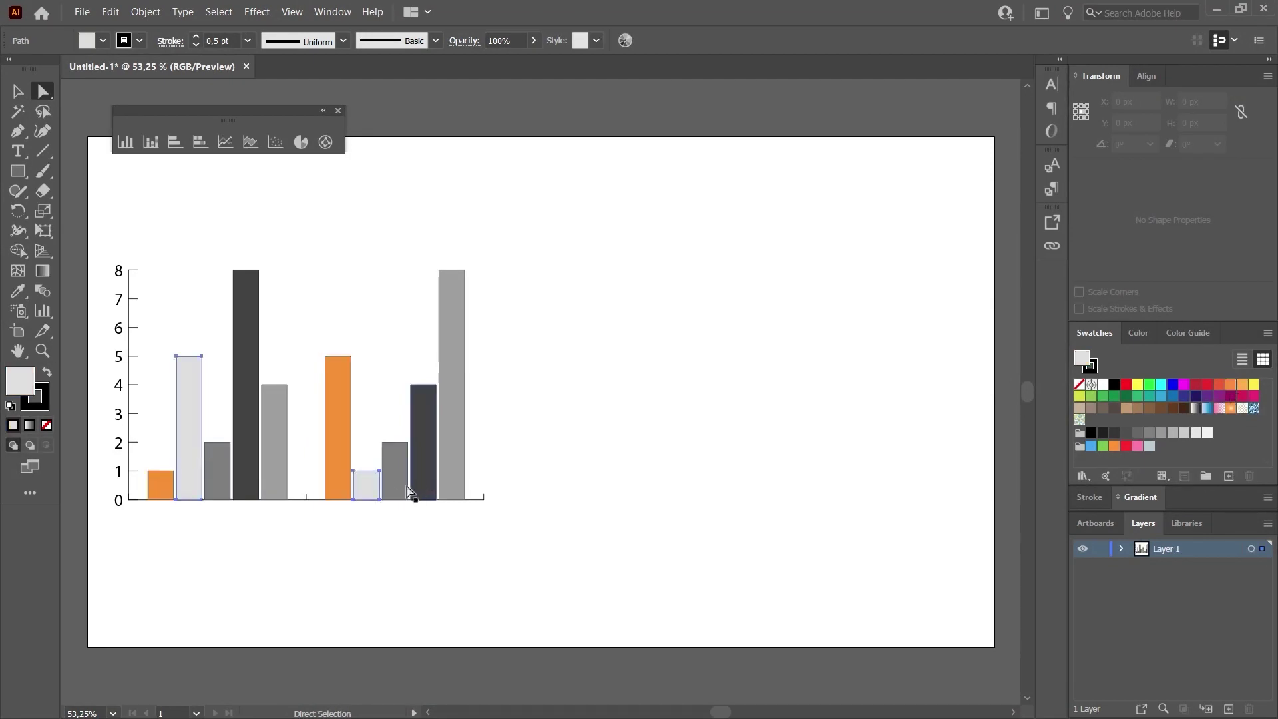
pyautogui.click(1196, 386)
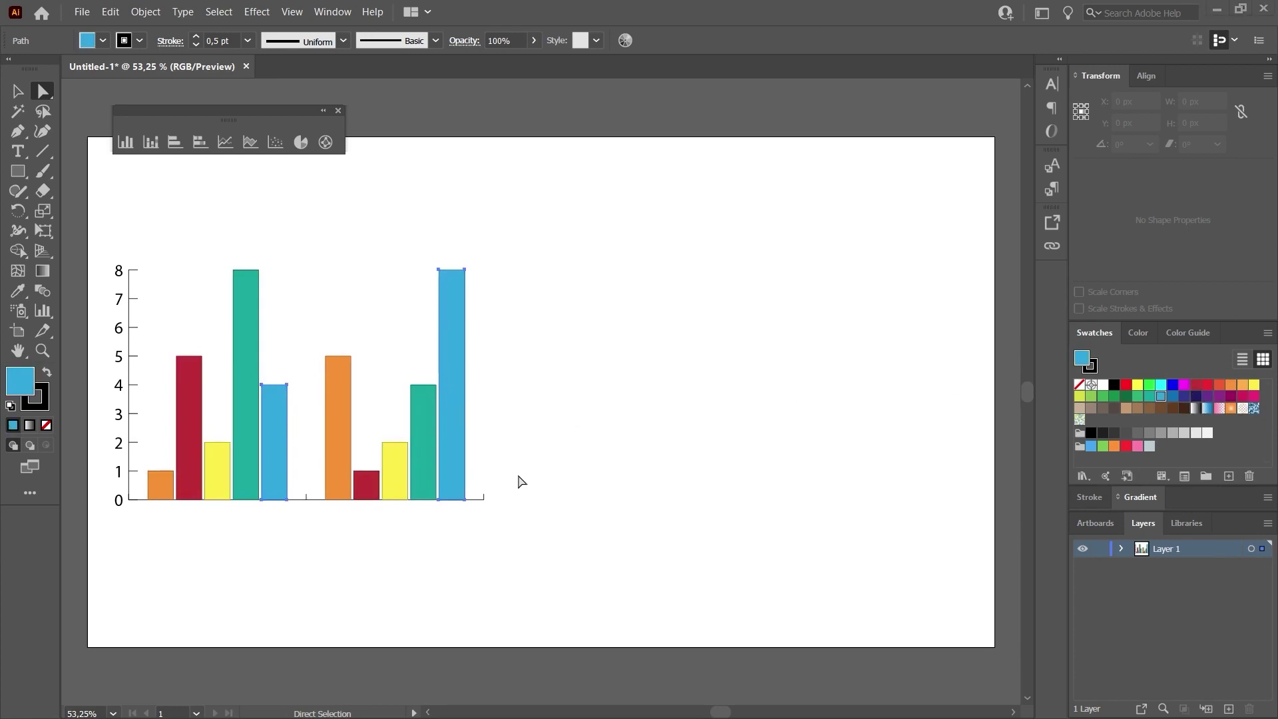
pyautogui.click(521, 481)
pyautogui.click(16, 95)
# - Move the column graph down and right and bring up its graph data
pyautogui.click(421, 469)
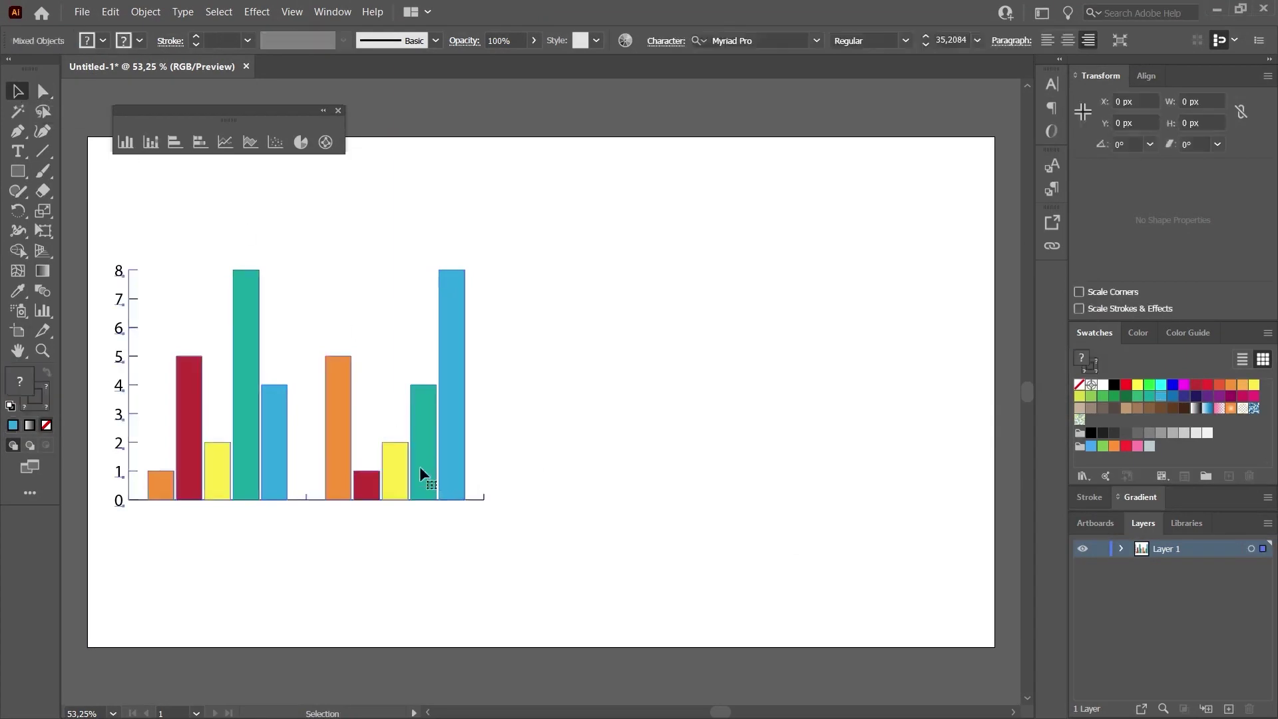
pyautogui.moveTo(387, 467); pyautogui.dragTo(353, 450)
pyautogui.rightClick(334, 453)
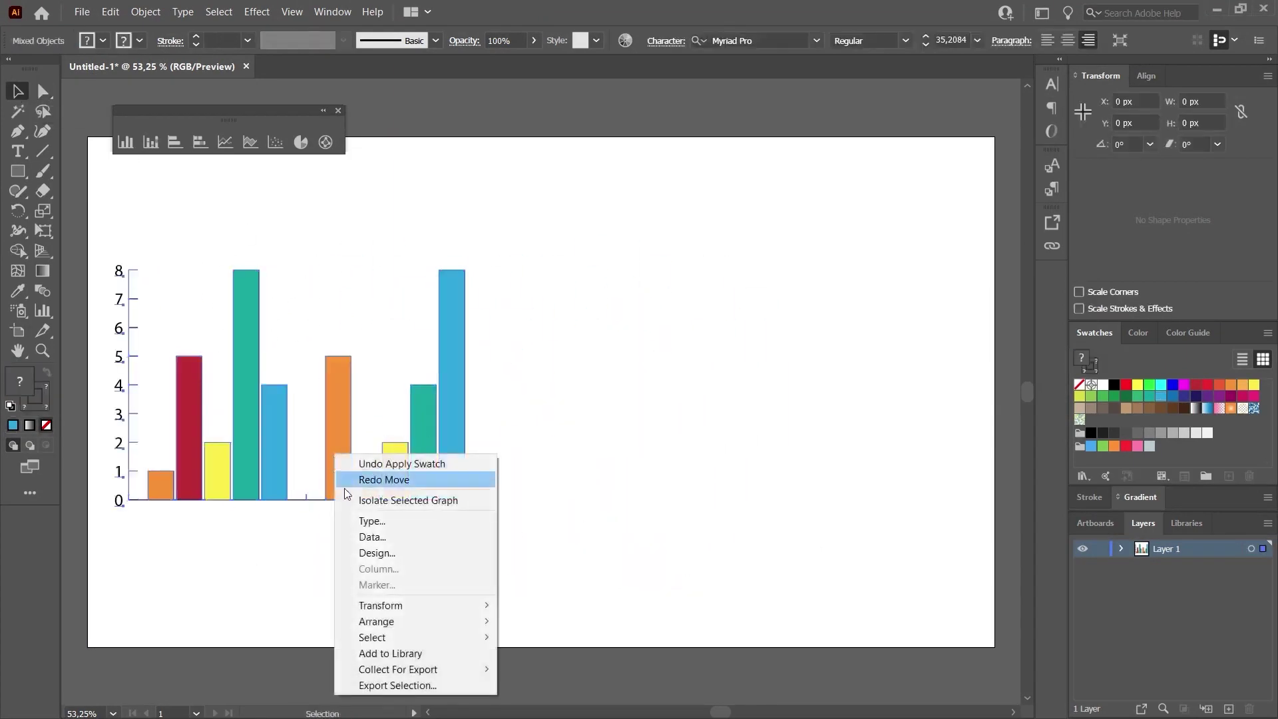
pyautogui.click(405, 536)
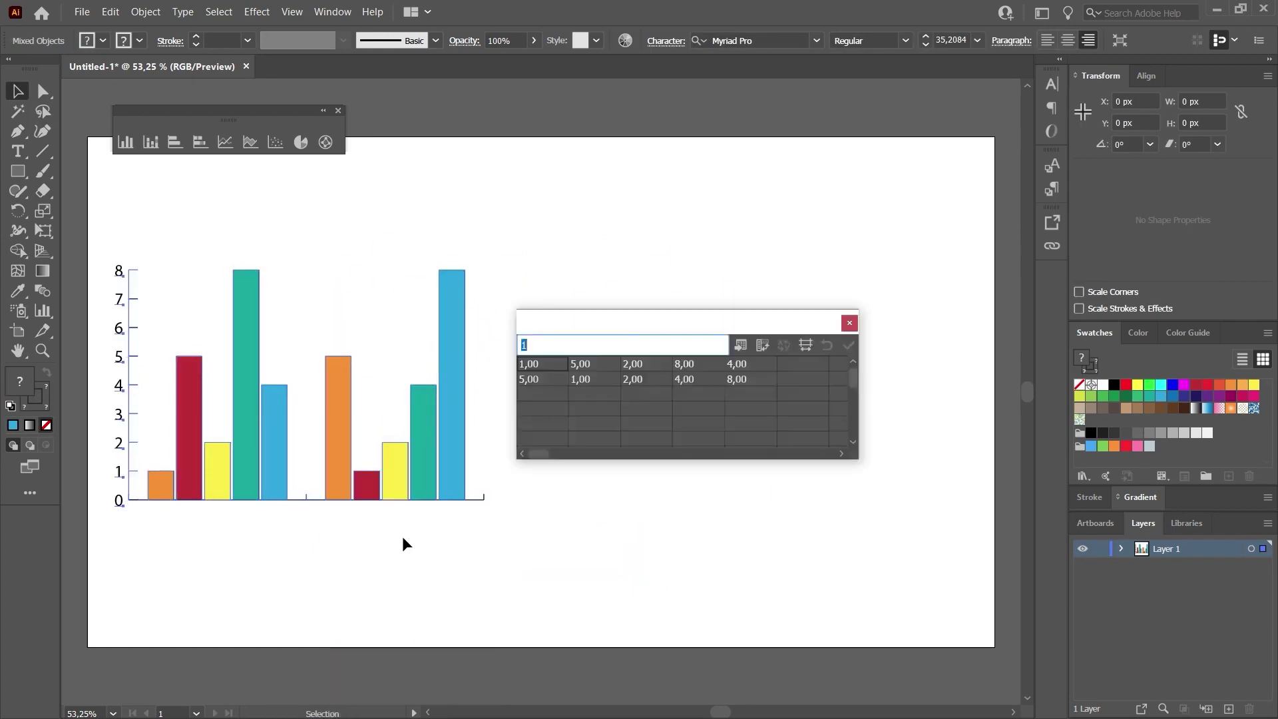
# - Change row 2's second value from 1 to 15, removing a stray entry, and close the sheet
pyautogui.click(535, 394)
pyautogui.write('5')
pyautogui.press('KP_Enter')
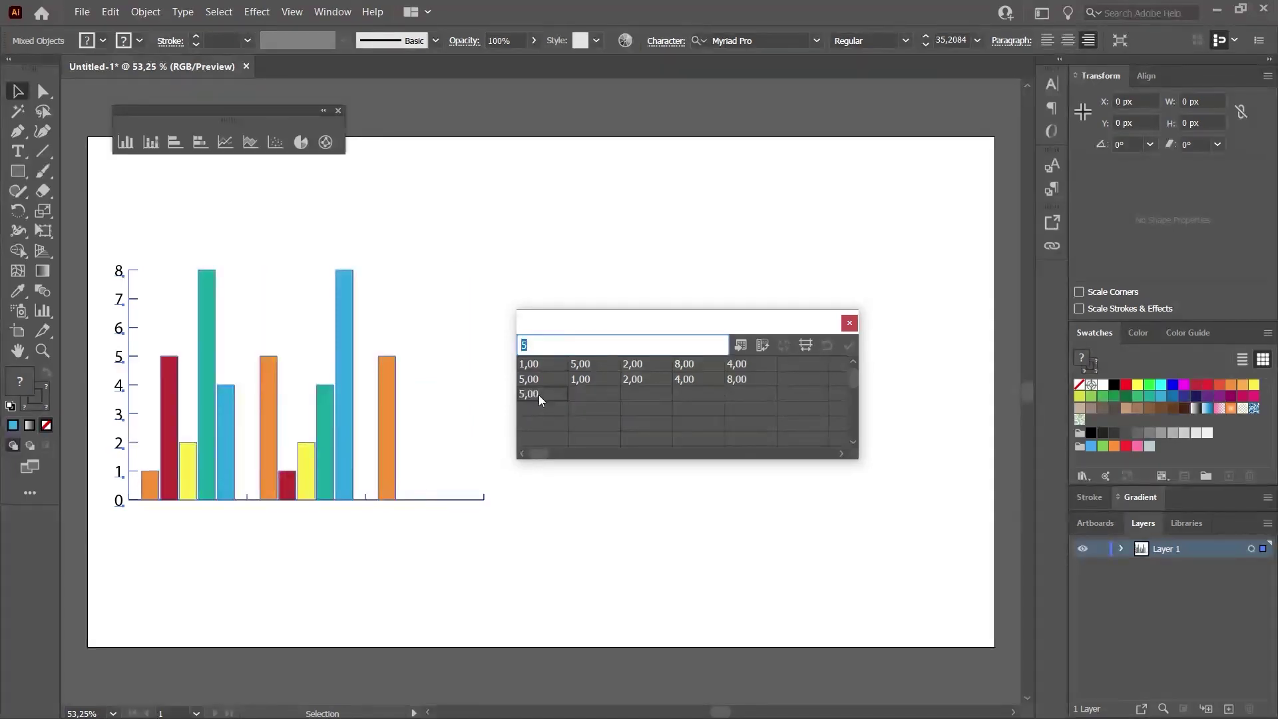
pyautogui.press('BackSpace')
pyautogui.click(579, 384)
pyautogui.write('2')
pyautogui.press('KP_Enter')
pyautogui.write('15')
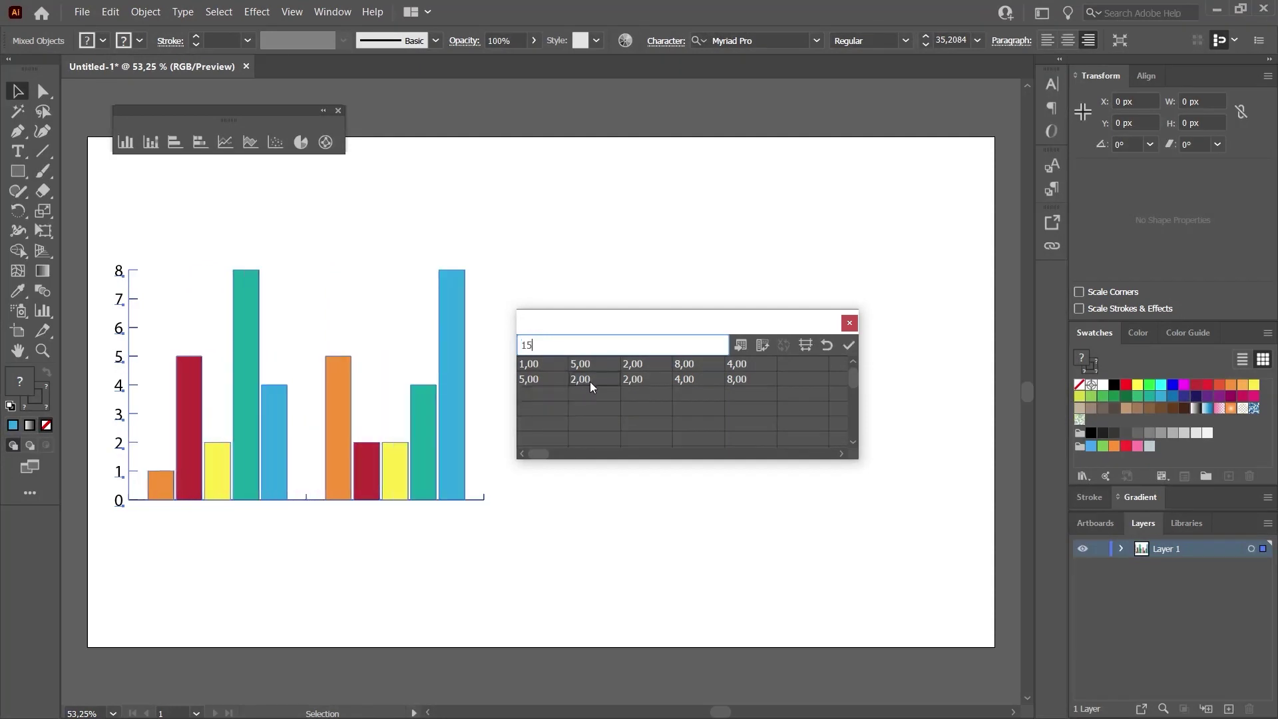
pyautogui.press('KP_Enter')
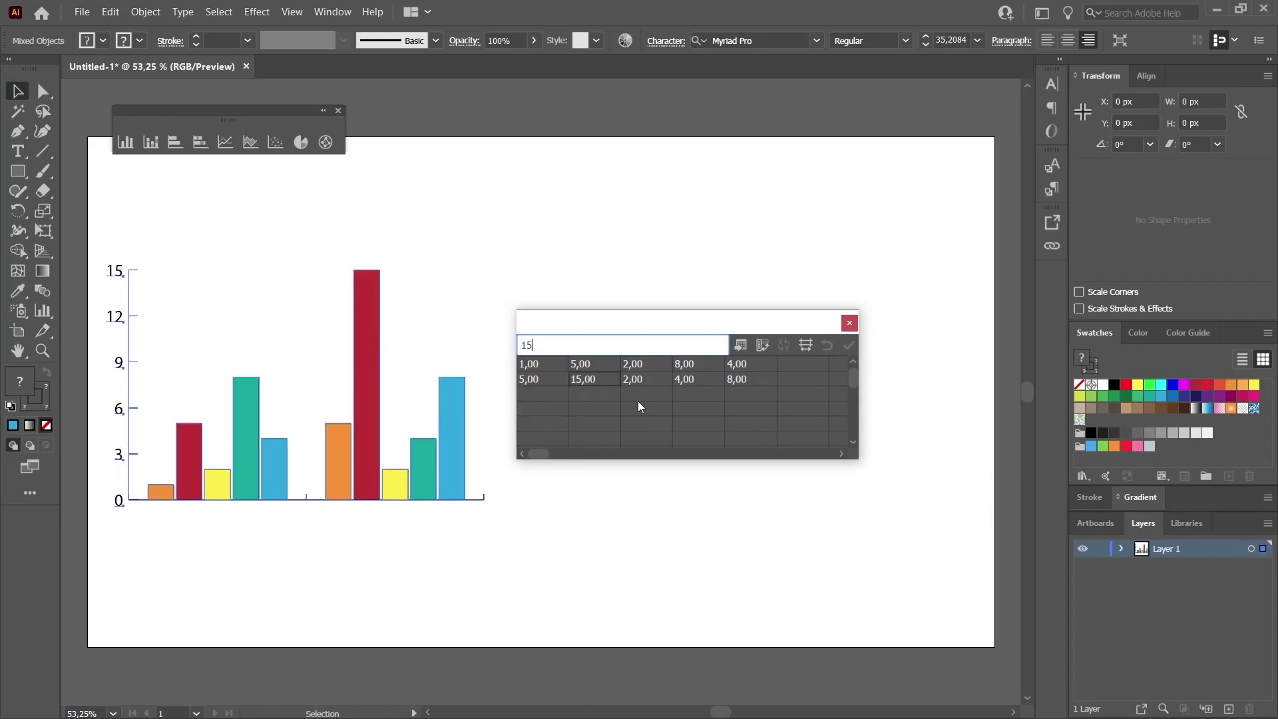
pyautogui.press('Escape')
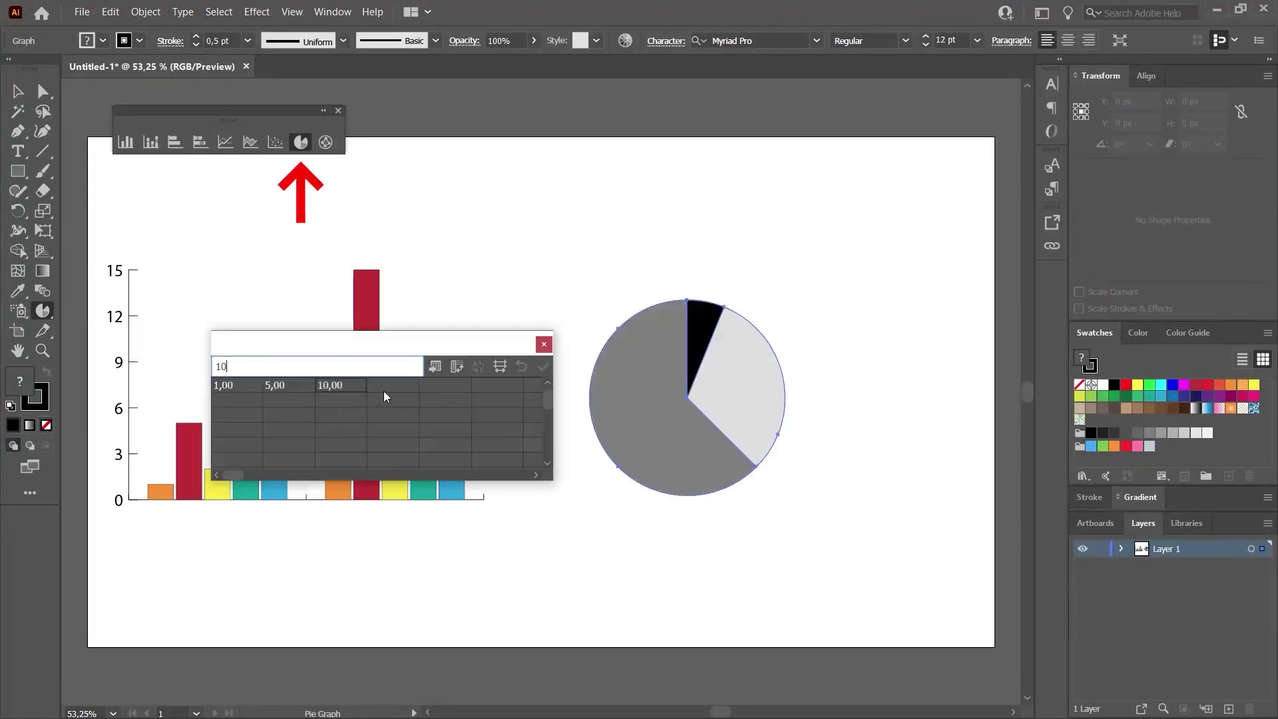
# - Enter pie headers Photoshop, Illustrator, Premiere and After Effects in the first row
pyautogui.click(383, 390)
pyautogui.write('2')
pyautogui.press('Return')
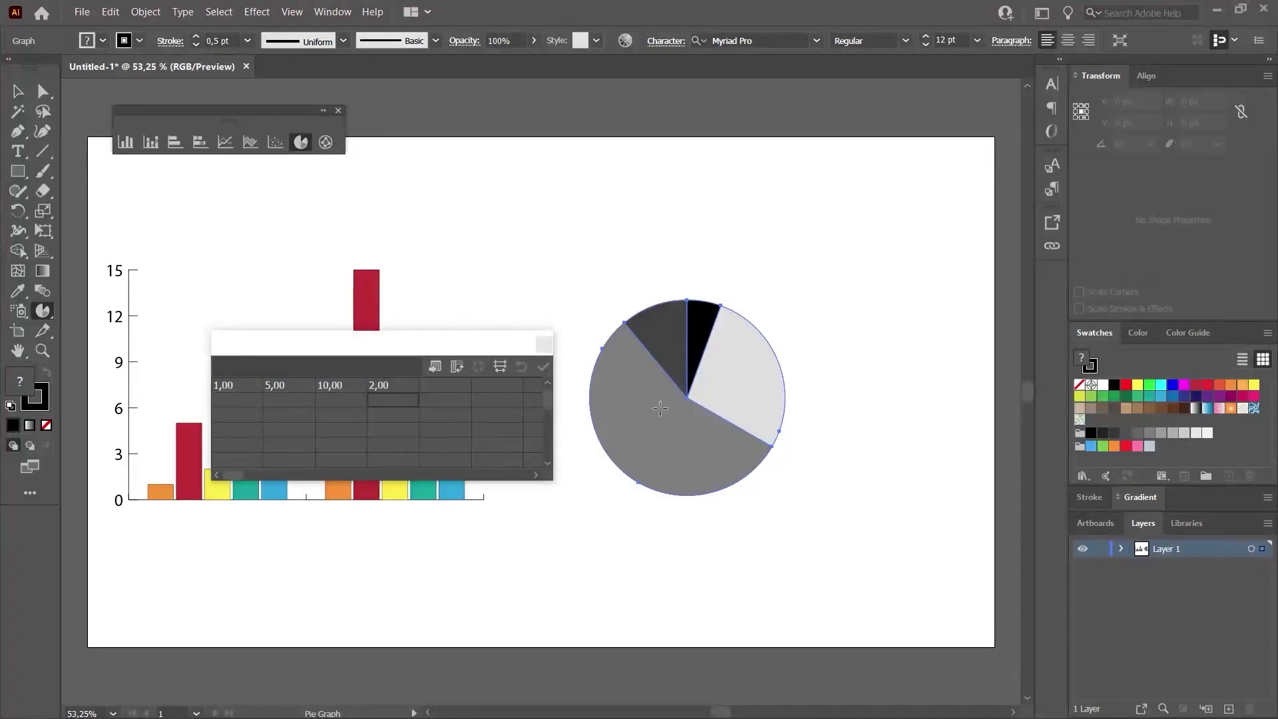
pyautogui.click(245, 390)
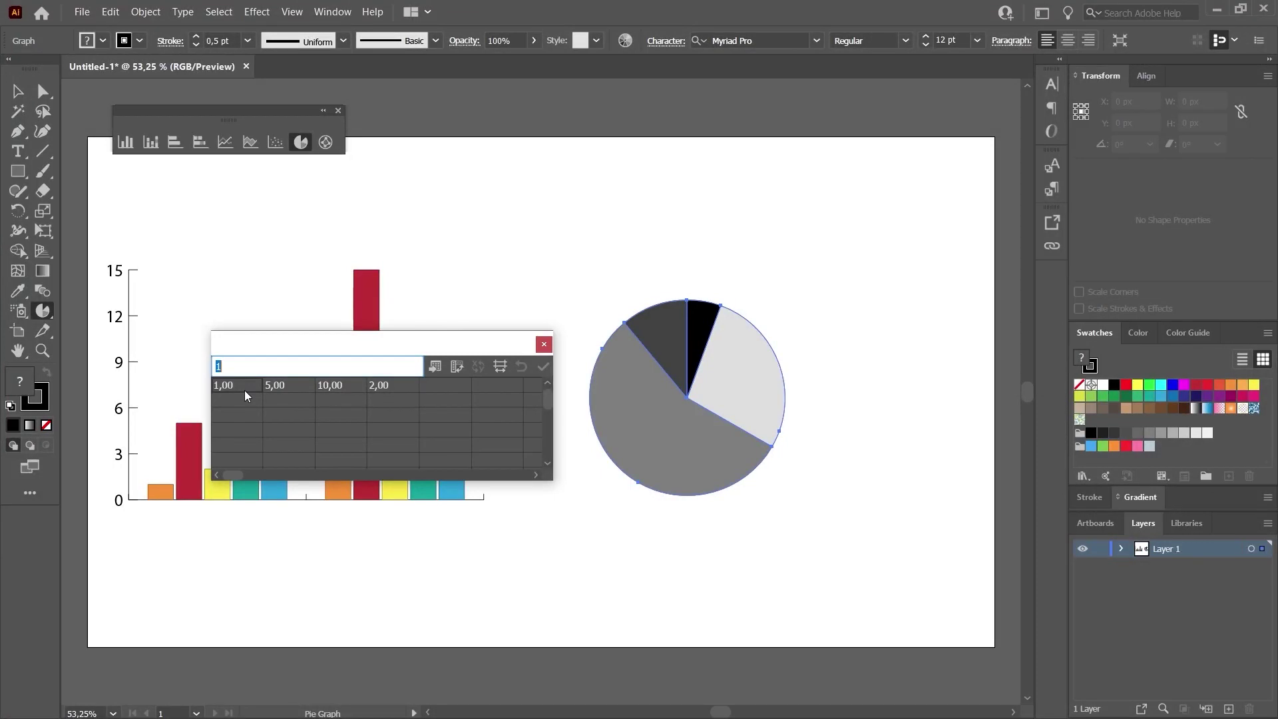
pyautogui.write('Photoshop')
pyautogui.press('Tab')
pyautogui.write('Illustrator')
pyautogui.press('Tab')
pyautogui.write('Premiere')
pyautogui.press('Tab')
pyautogui.write('After Effects')
pyautogui.press('Tab')
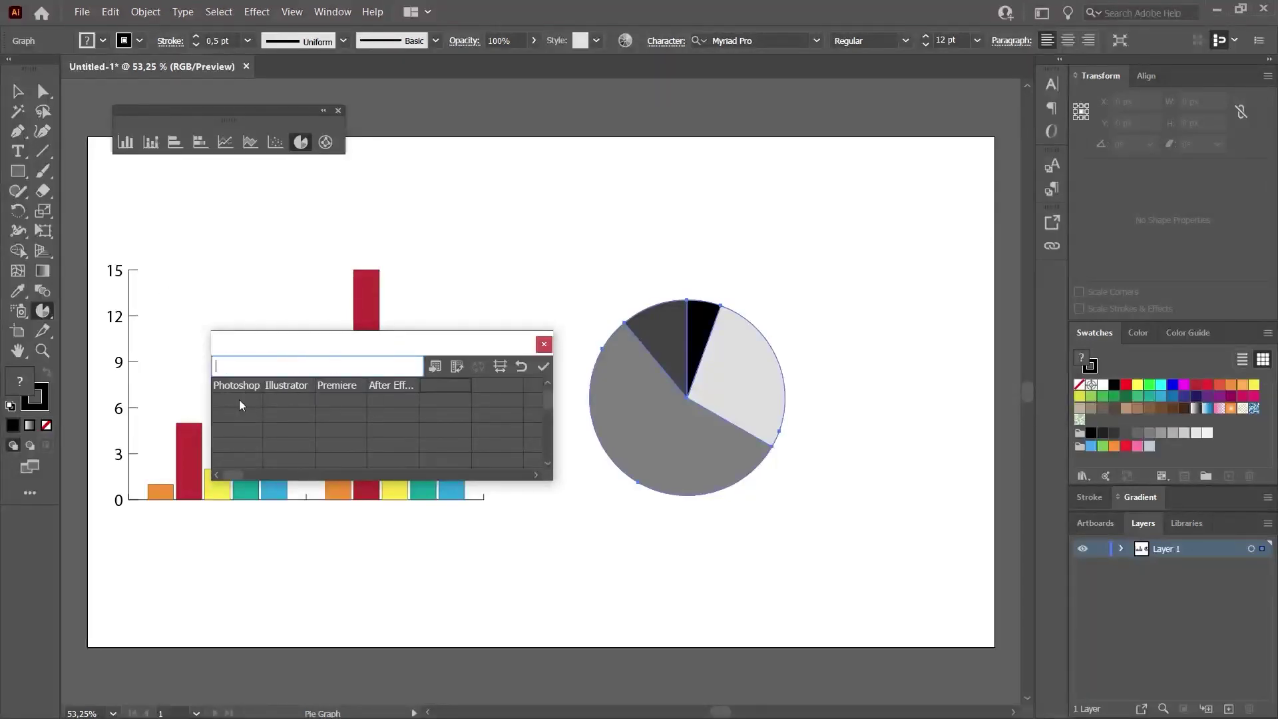
# - Enter values 2, 8, 4 and 12 under the headers to draw the pie
pyautogui.click(239, 400)
pyautogui.write('2')
pyautogui.press('Tab')
pyautogui.write('8')
pyautogui.press('Tab')
pyautogui.write('4')
pyautogui.press('Tab')
pyautogui.write('12')
pyautogui.press('Return')
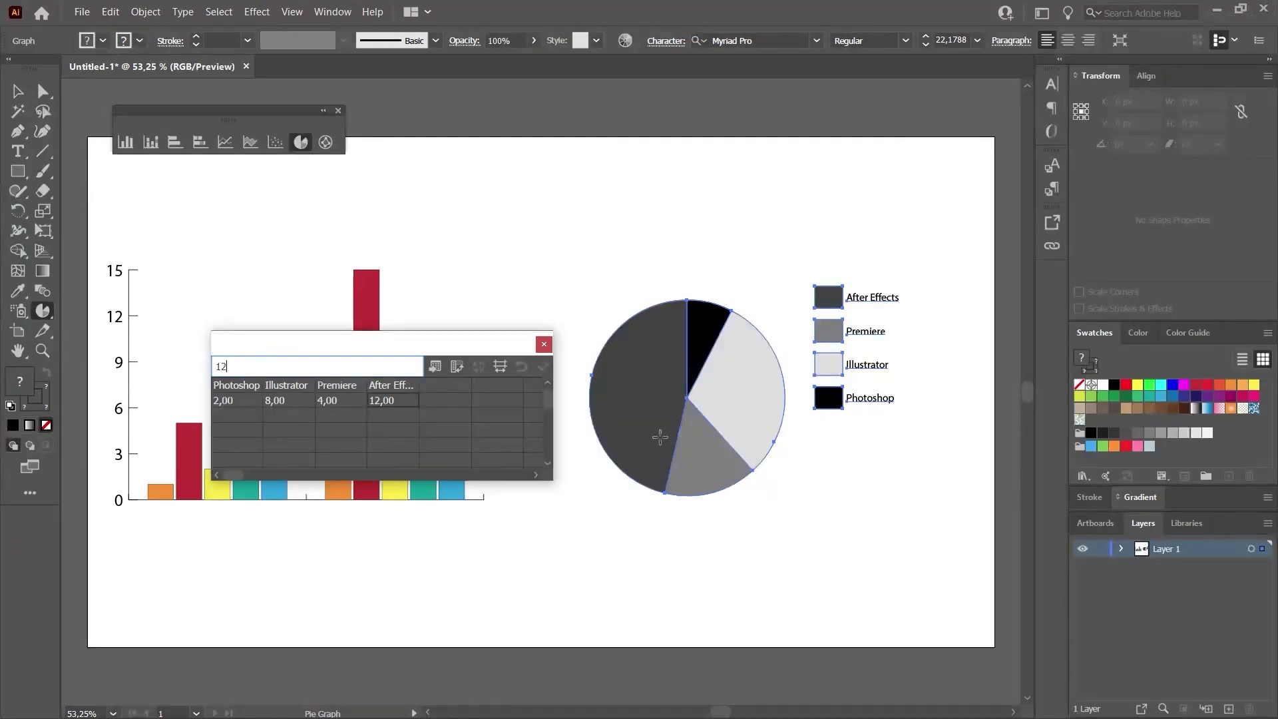
# - Close the data sheet, select the four legend labels and set them in Gotham Black
pyautogui.click(544, 344)
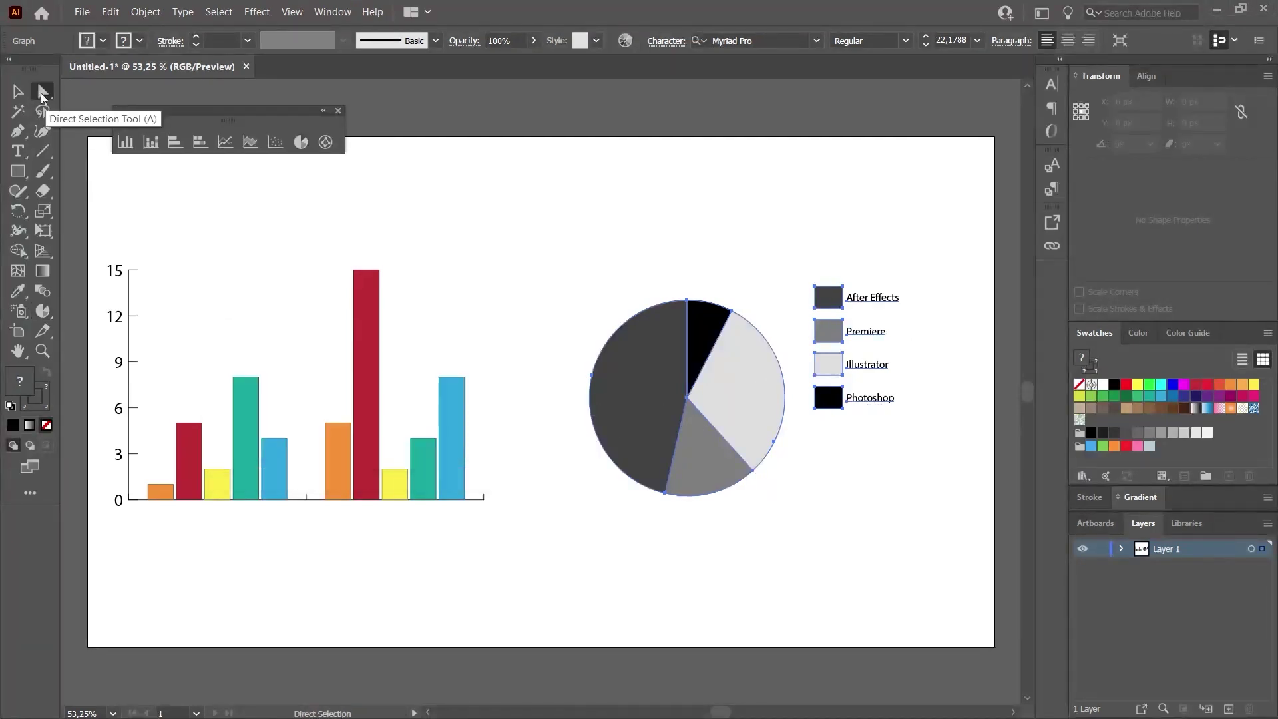
pyautogui.click(854, 449)
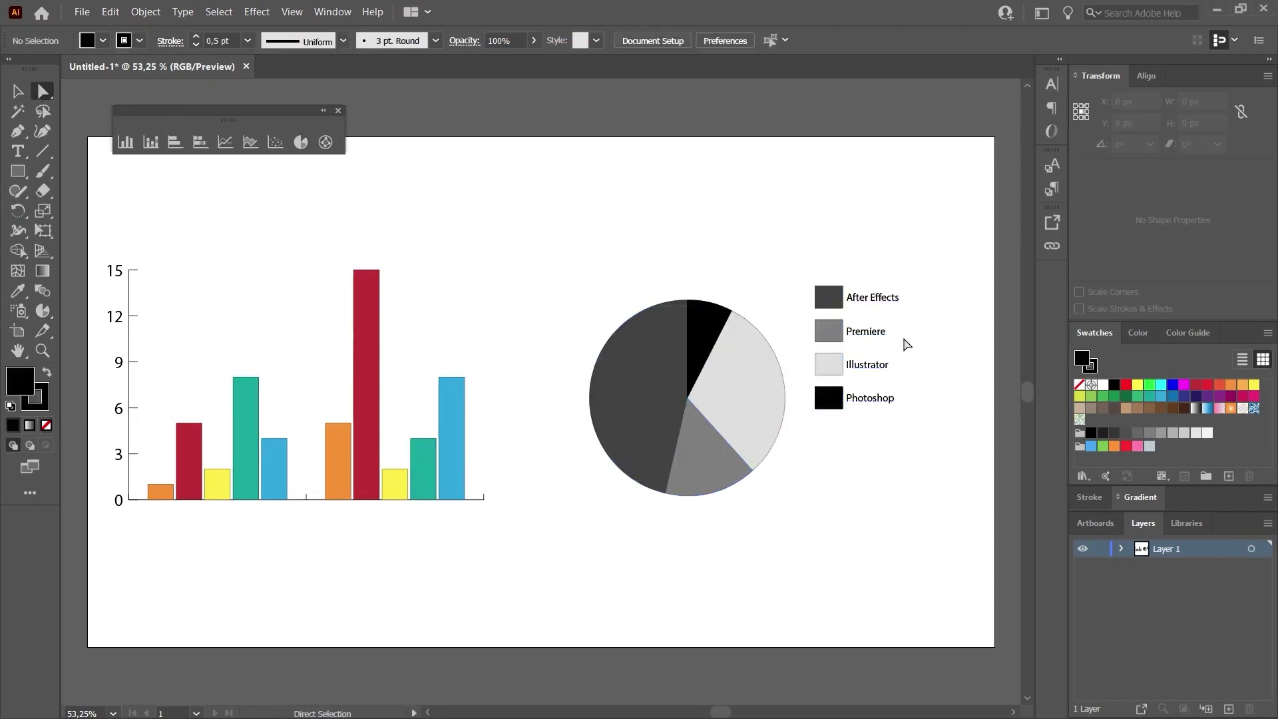
pyautogui.moveTo(929, 269); pyautogui.dragTo(868, 433)
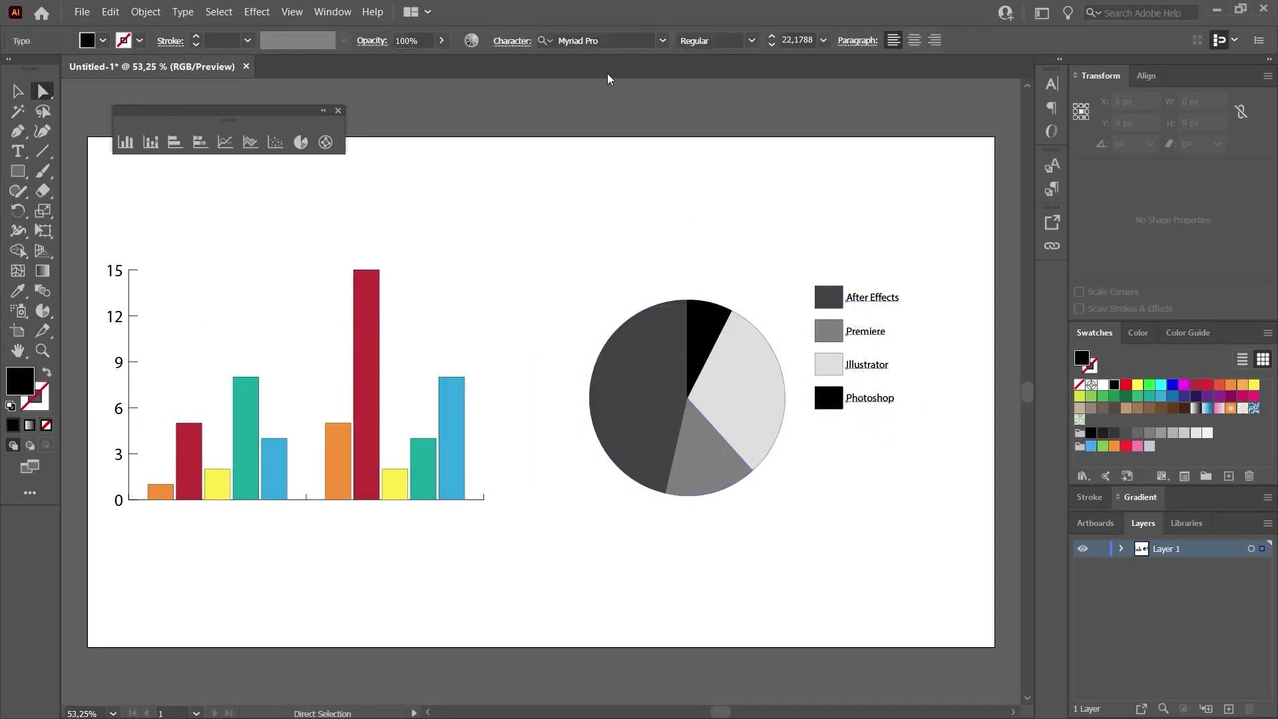
pyautogui.click(602, 41)
pyautogui.write('gotham')
pyautogui.press('Down')
pyautogui.press('Down')
pyautogui.press('Return')
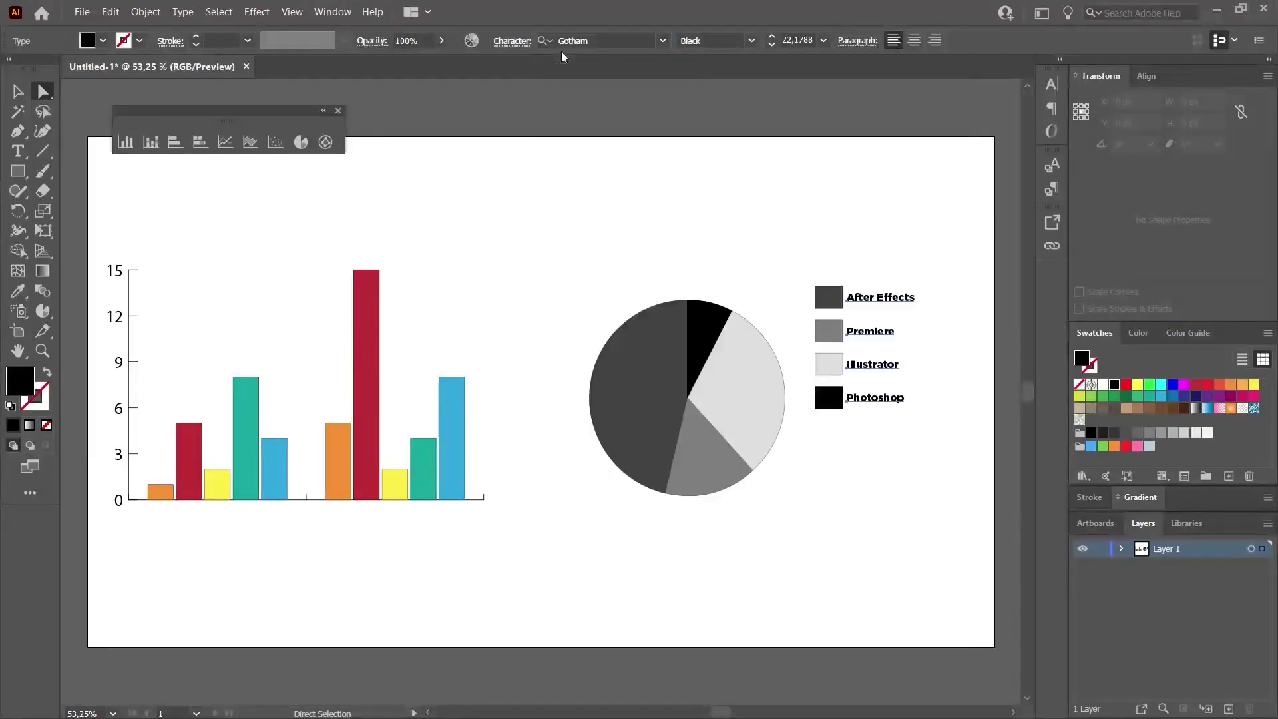
# - Nudge the legend labels right; colour Photoshop dark blue and Illustrator orange-red, slice and square
pyautogui.moveTo(866, 365); pyautogui.dragTo(874, 366)
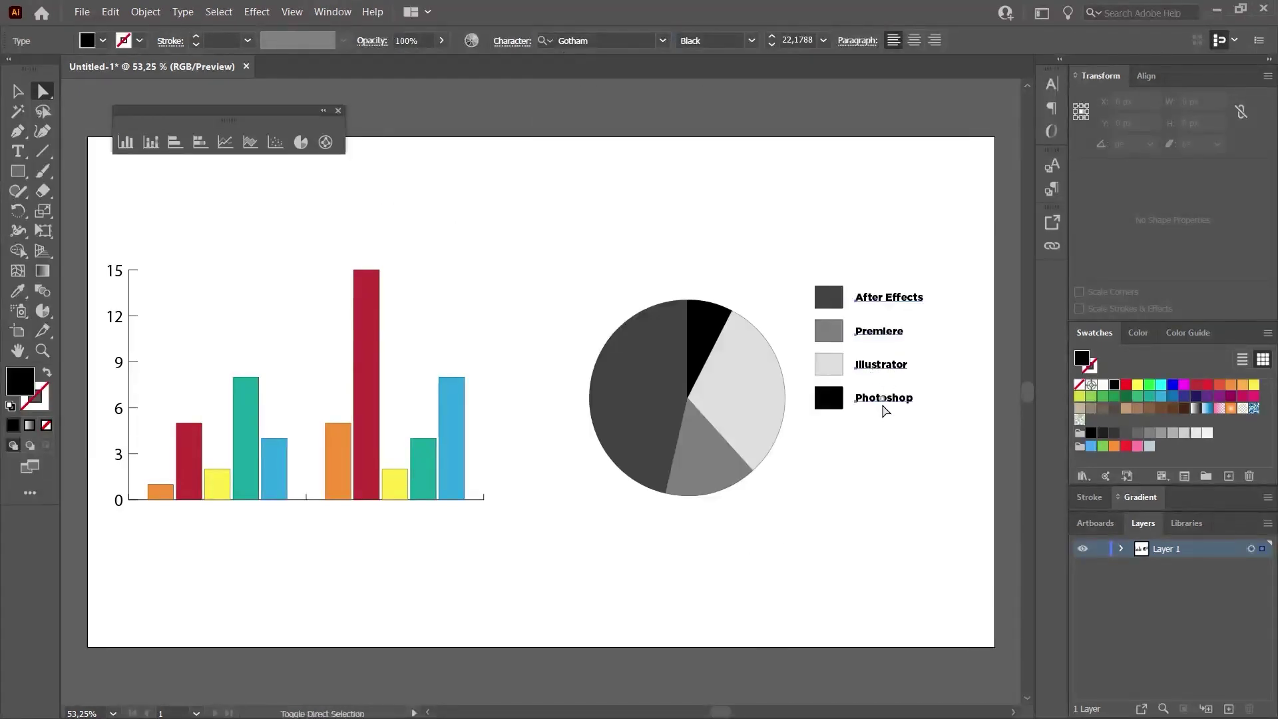
pyautogui.click(828, 398)
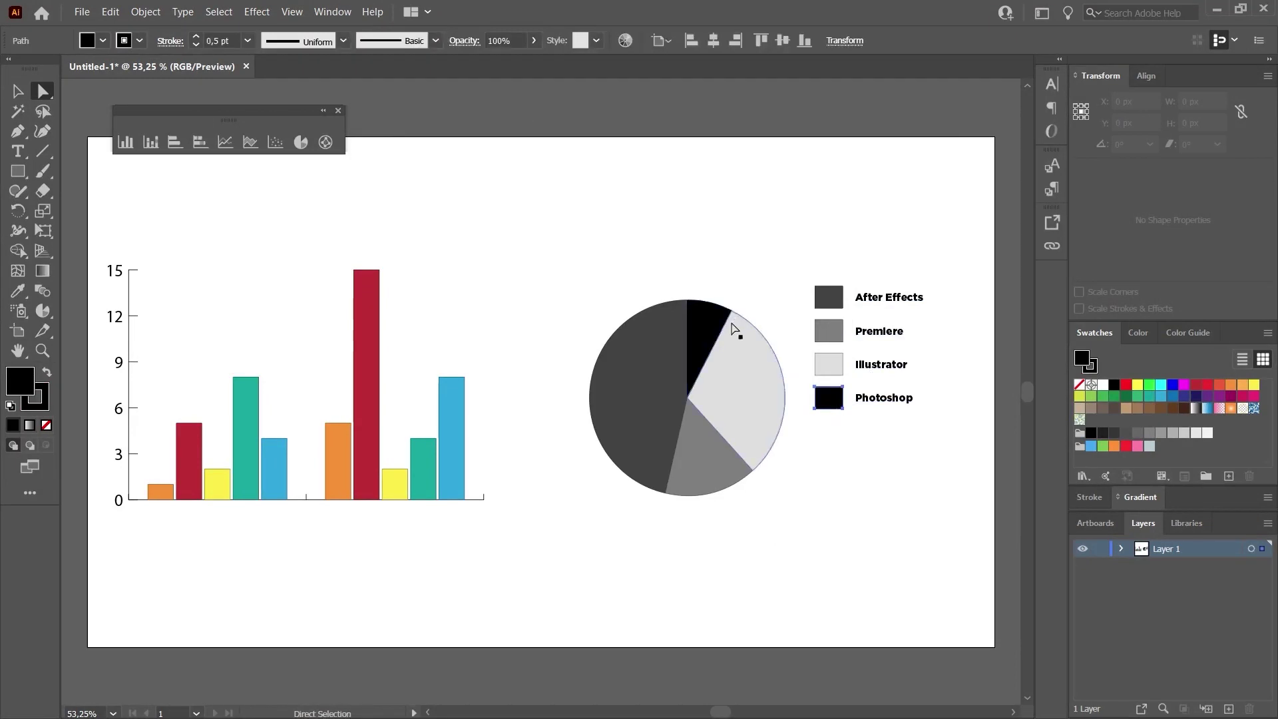
pyautogui.keyDown('shift'); pyautogui.click(702, 329); pyautogui.keyUp('shift')
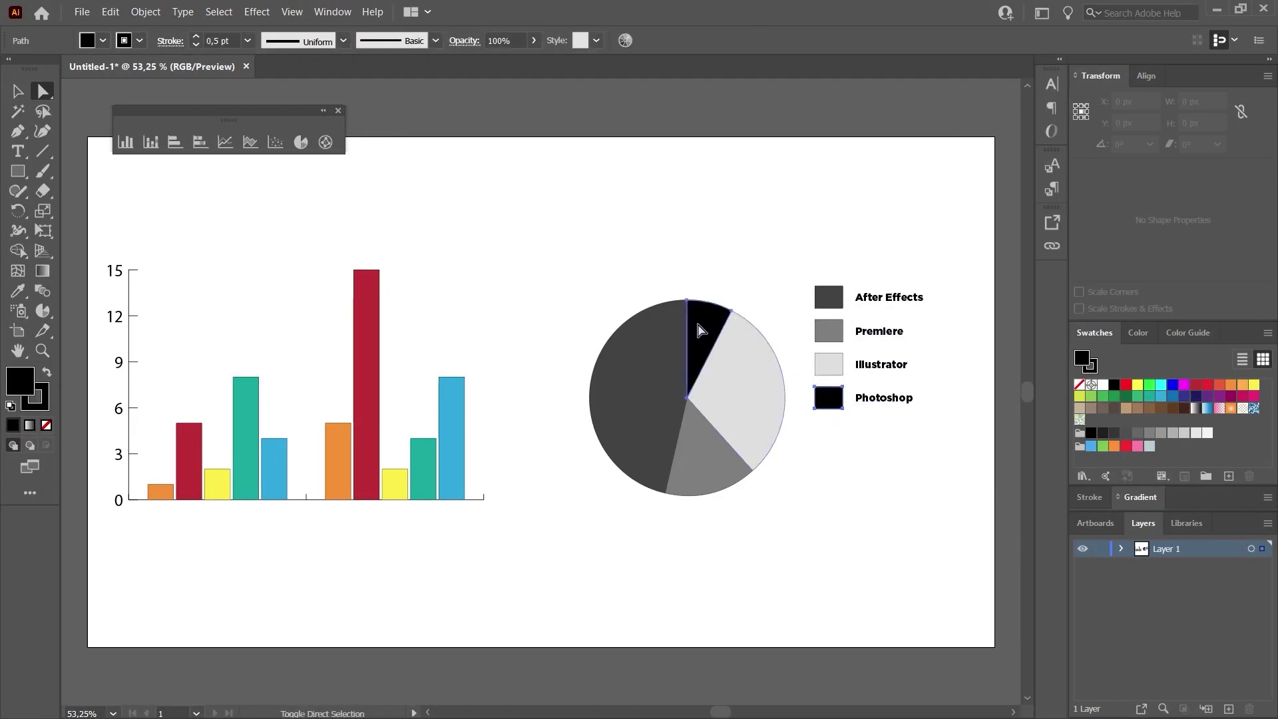
pyautogui.click(1184, 396)
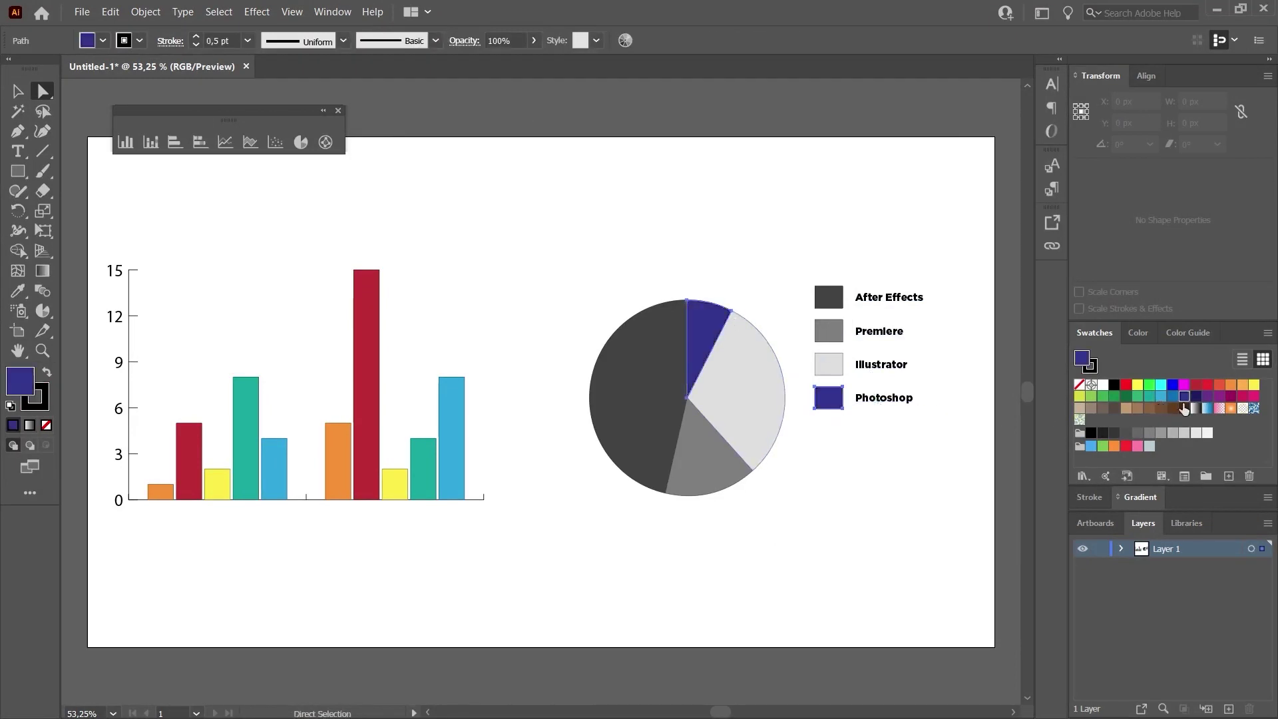
pyautogui.click(825, 366)
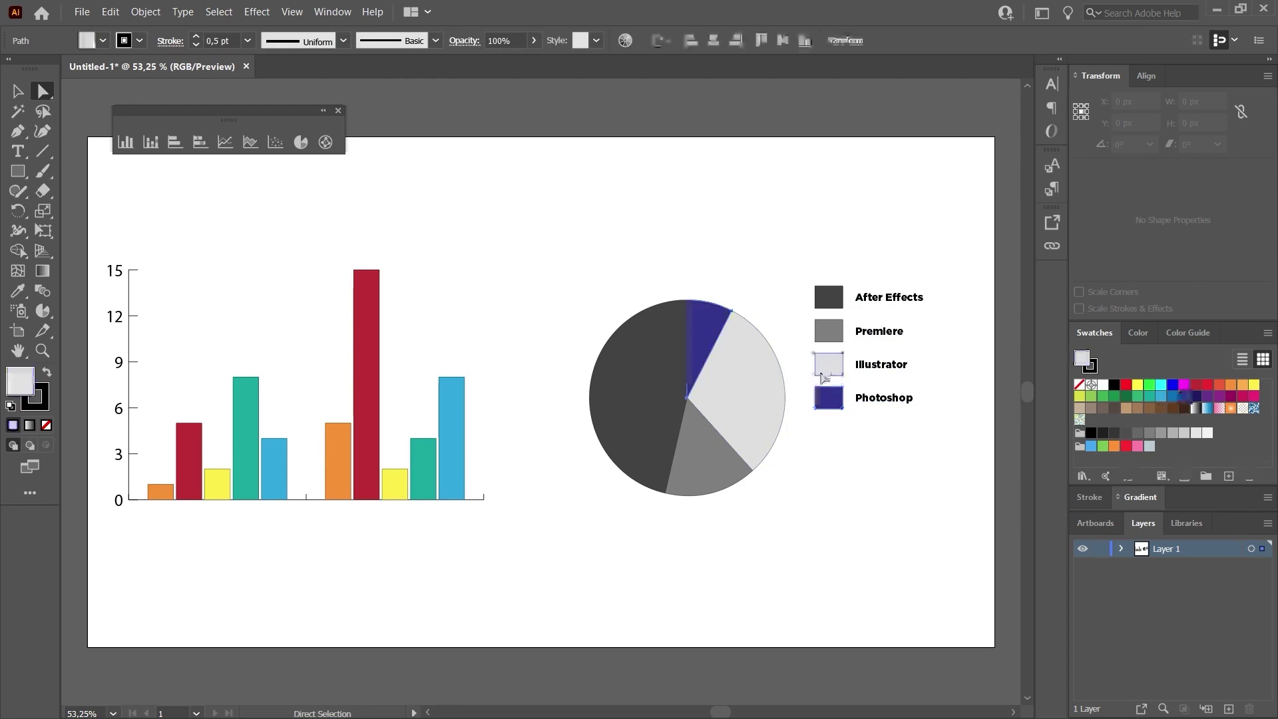
pyautogui.keyDown('shift'); pyautogui.click(745, 393); pyautogui.keyUp('shift')
pyautogui.click(1220, 385)
# - Colour the Premiere slice and square blue and the After Effects ones magenta
pyautogui.click(829, 331)
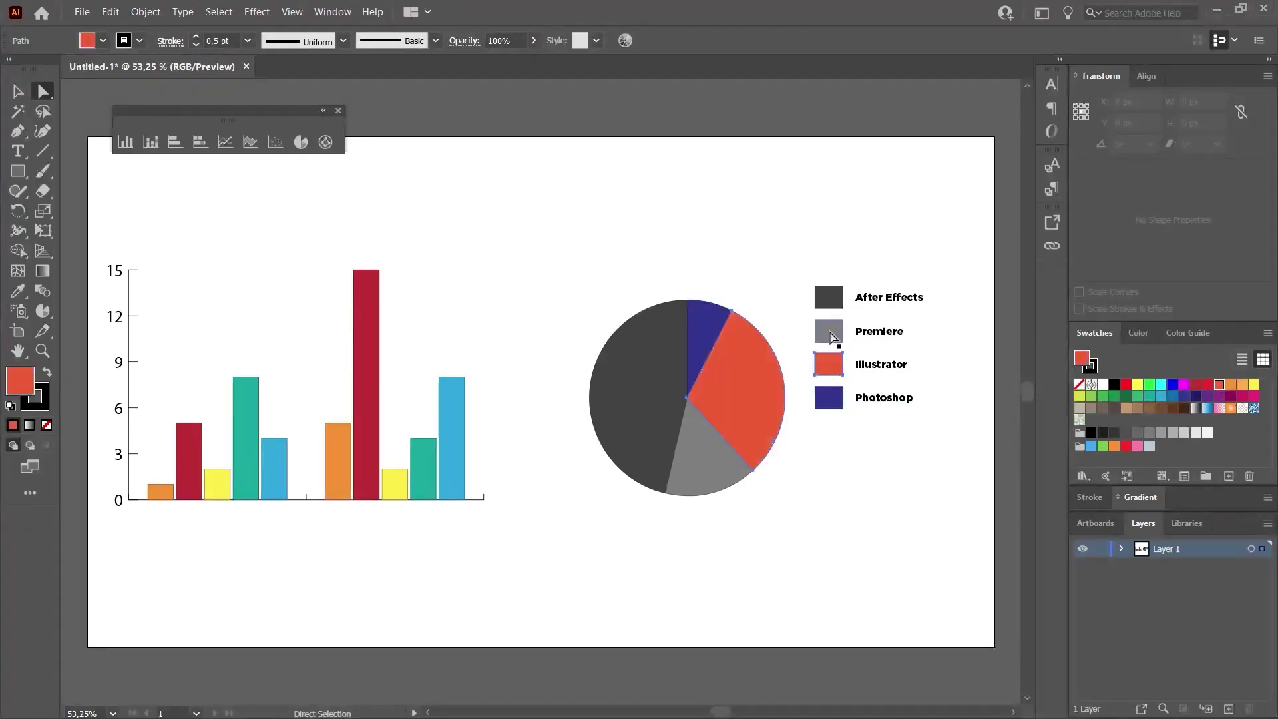
pyautogui.keyDown('shift'); pyautogui.click(706, 460); pyautogui.keyUp('shift')
pyautogui.click(1173, 396)
pyautogui.click(829, 297)
pyautogui.keyDown('shift'); pyautogui.click(633, 399); pyautogui.keyUp('shift')
pyautogui.click(1161, 407)
pyautogui.click(1173, 384)
pyautogui.click(1242, 396)
pyautogui.press('v')
pyautogui.click(493, 479)
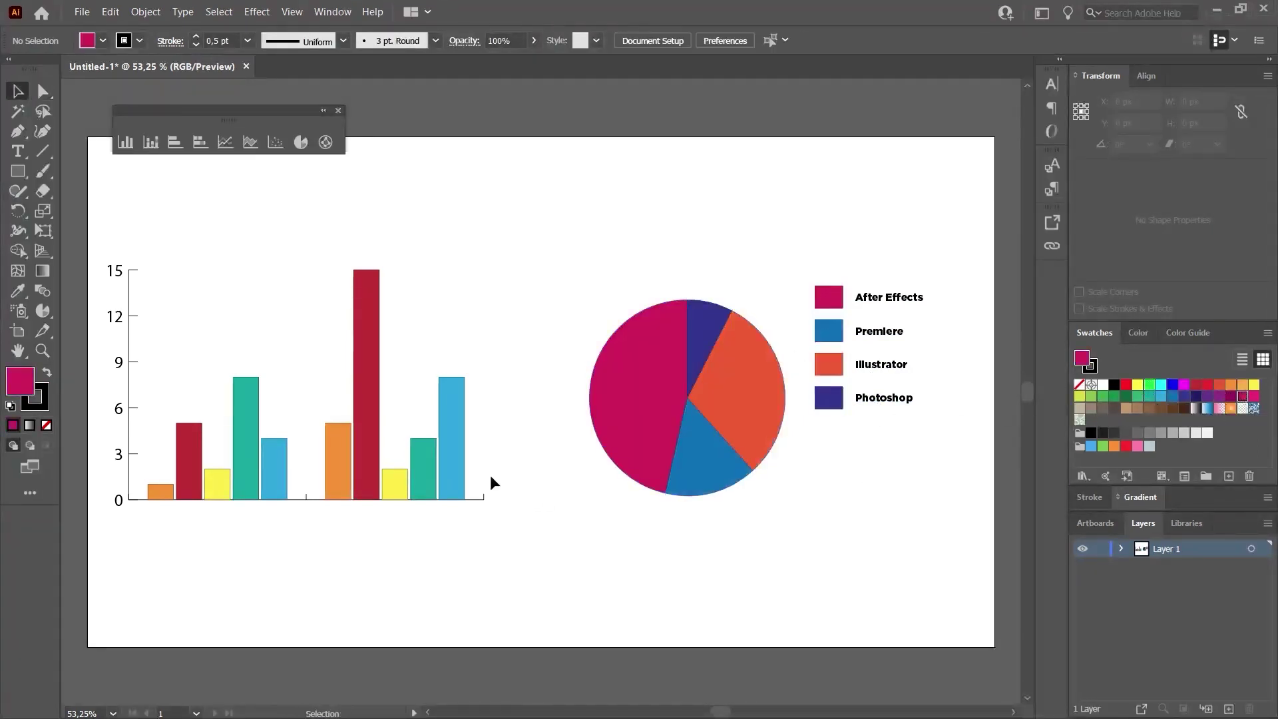
# - Change the pie graph's After Effects value from 12 to 6 in its data sheet
pyautogui.click(633, 419)
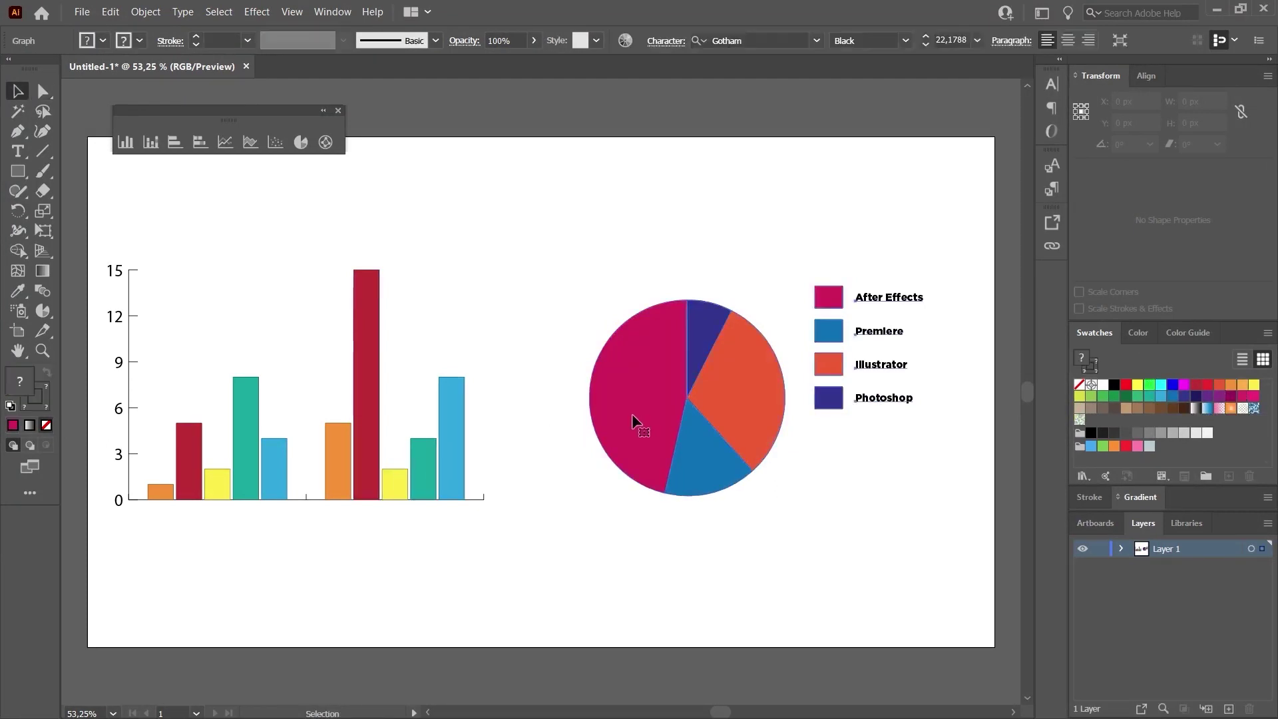
pyautogui.rightClick(614, 357)
pyautogui.click(649, 443)
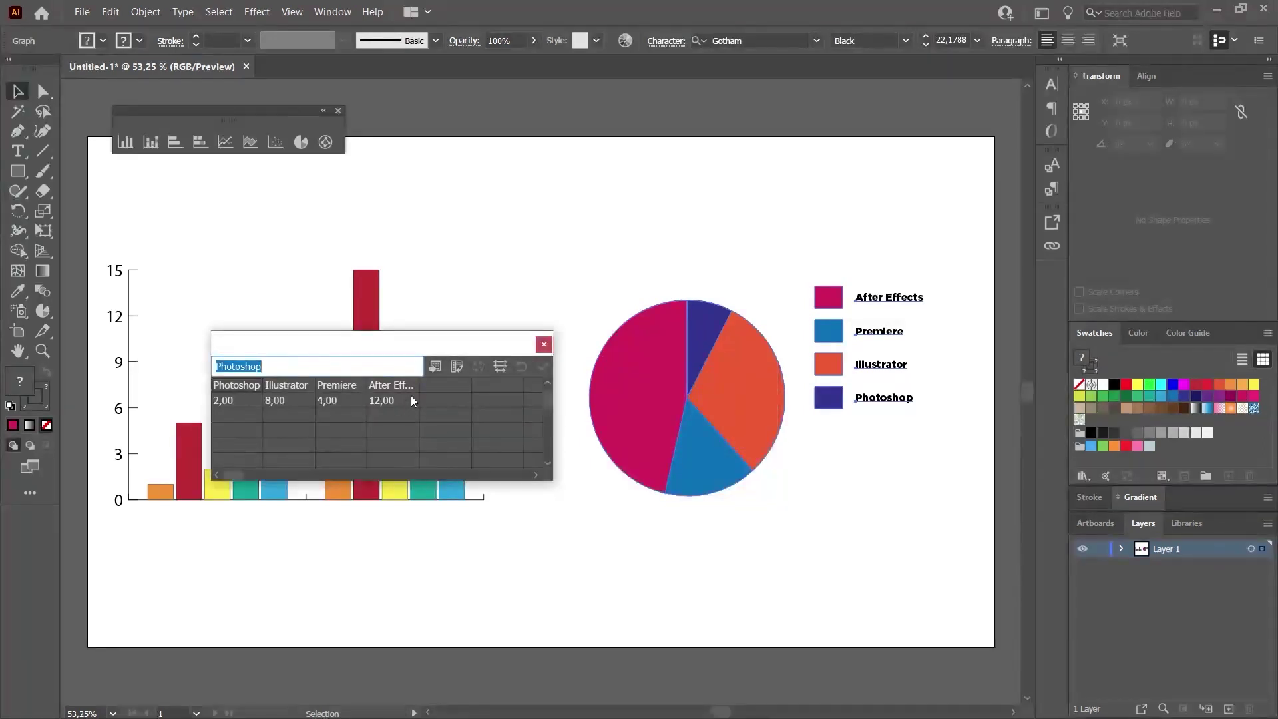
pyautogui.click(389, 402)
pyautogui.write('6')
pyautogui.press('Return')
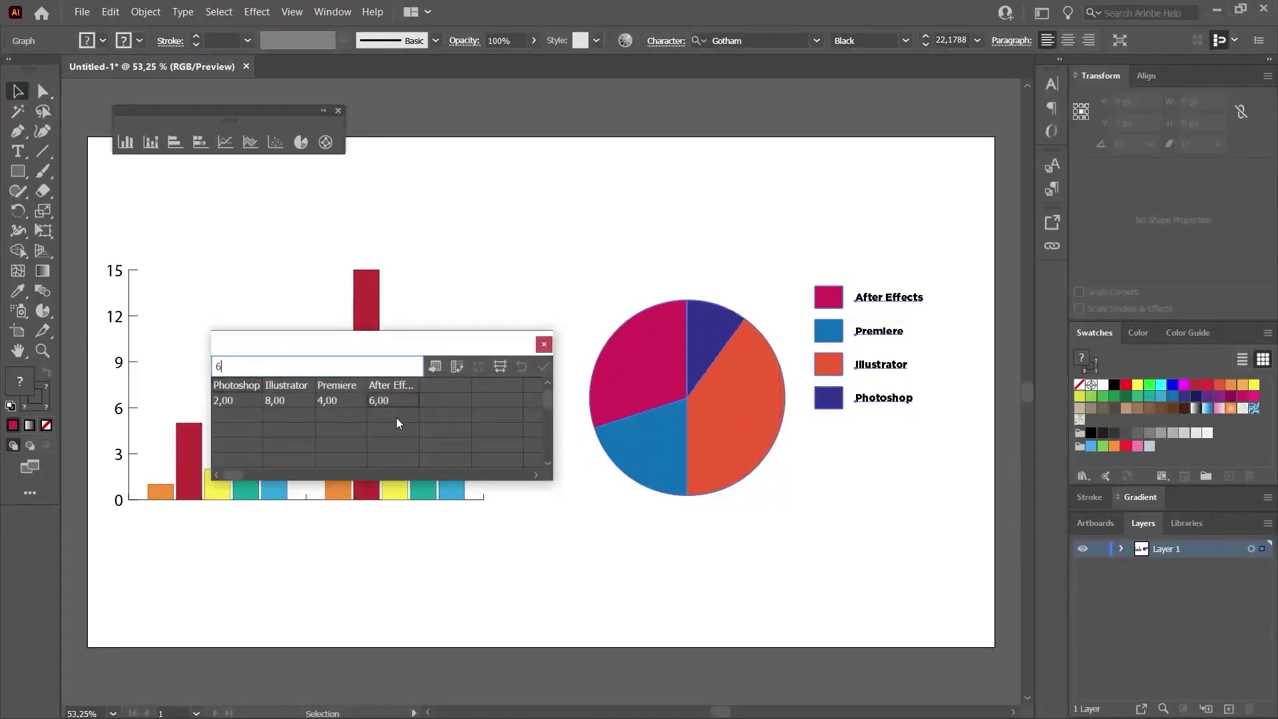
pyautogui.click(544, 344)
pyautogui.click(43, 95)
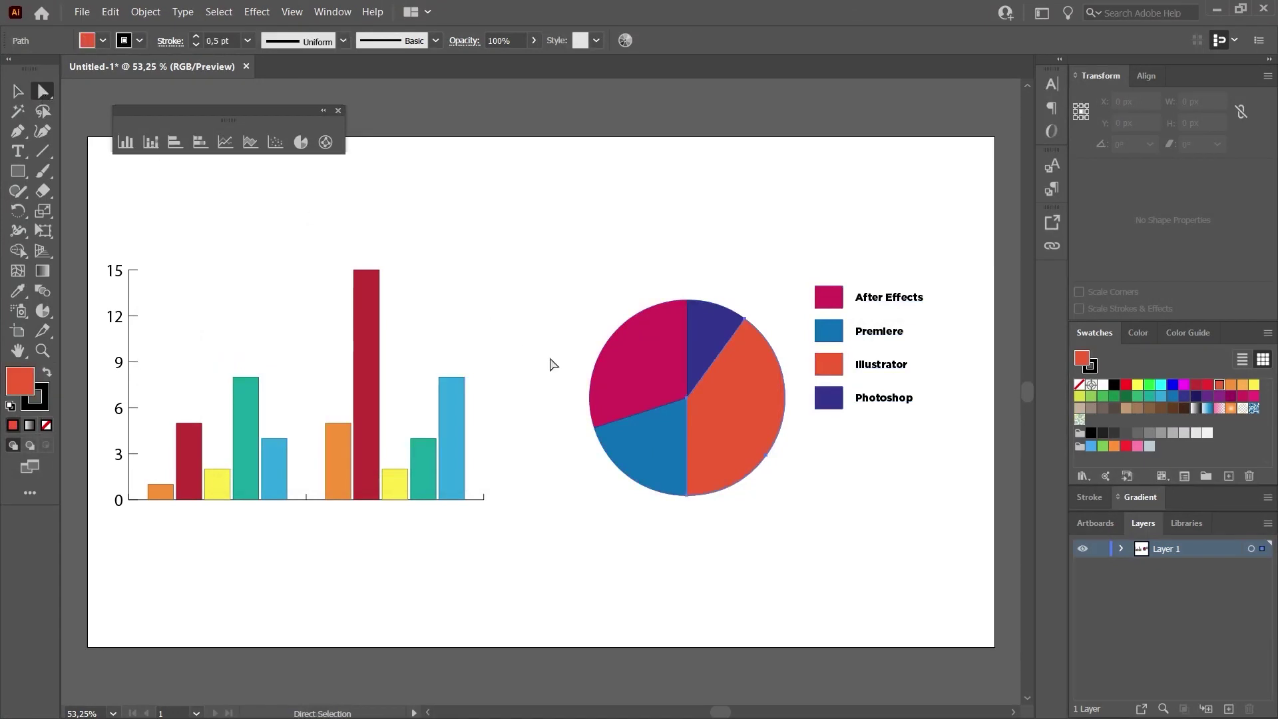
pyautogui.moveTo(713, 349); pyautogui.dragTo(643, 353)
pyautogui.moveTo(659, 437); pyautogui.dragTo(699, 443)
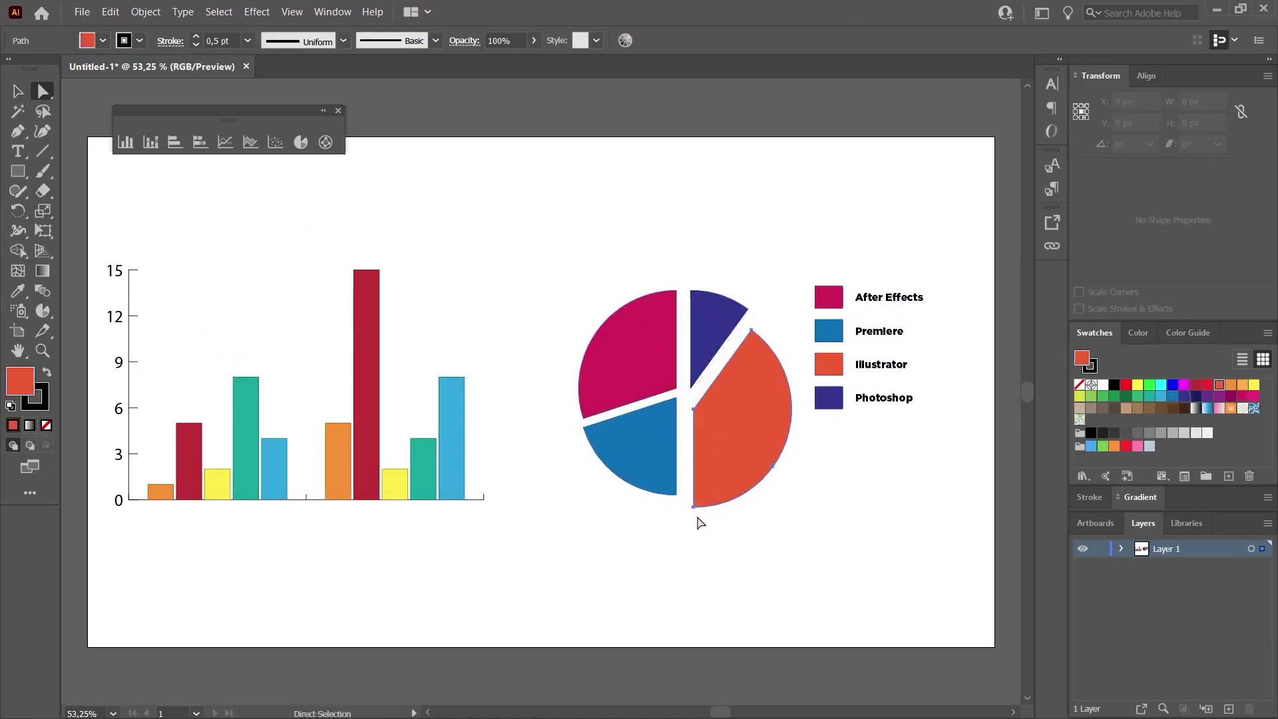
pyautogui.hotkey('ctrl', 'z')
pyautogui.hotkey('ctrl', 'z')
pyautogui.hotkey('ctrl', 'z')
pyautogui.hotkey('ctrl', 'z')
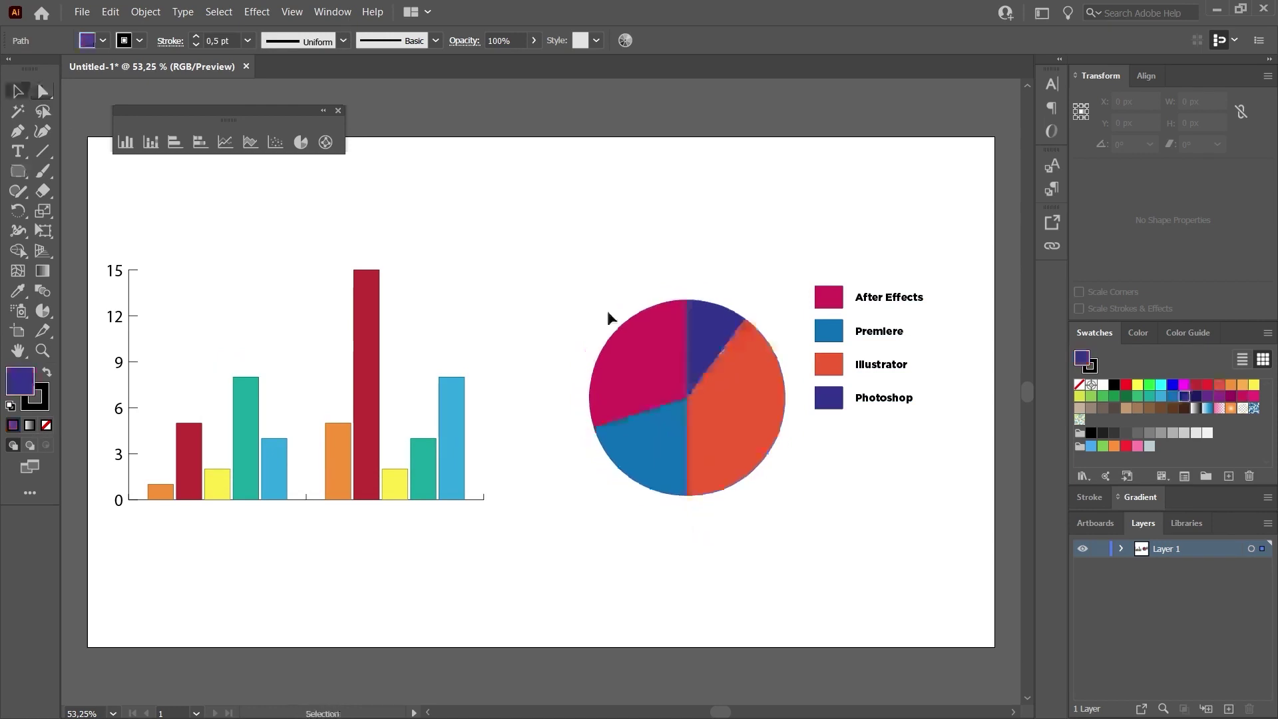
pyautogui.press('v')
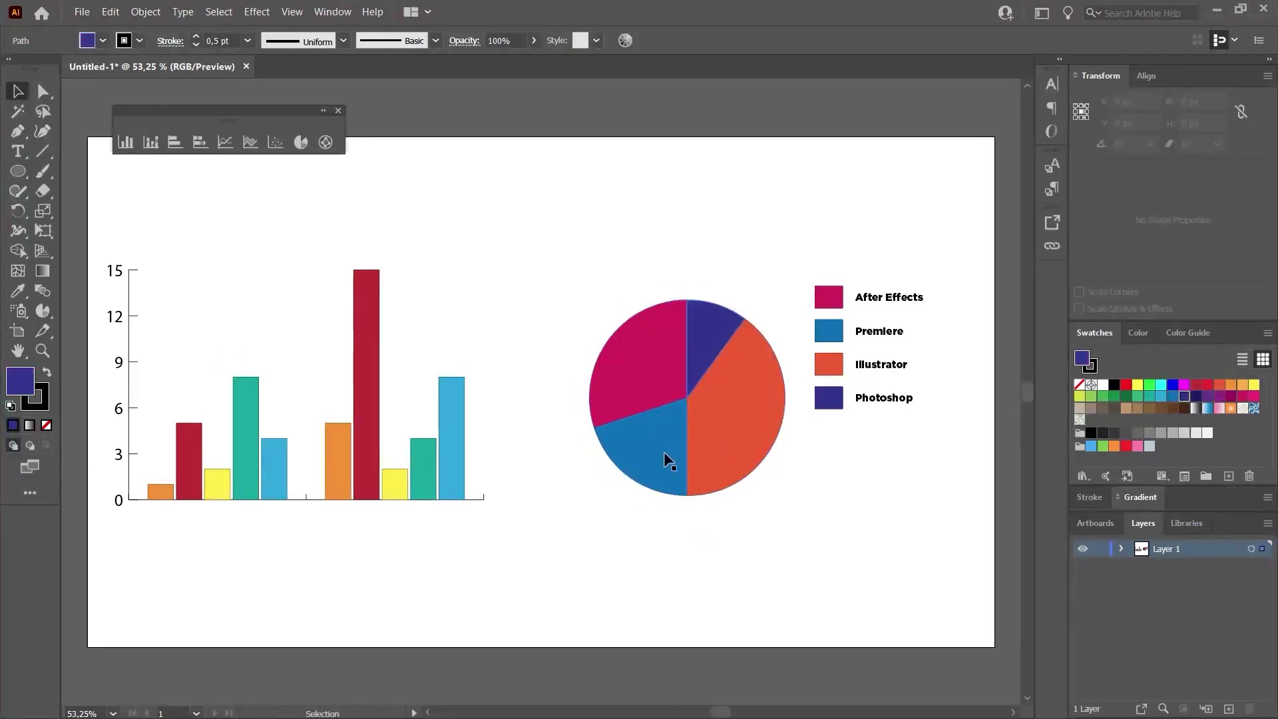
pyautogui.click(602, 284)
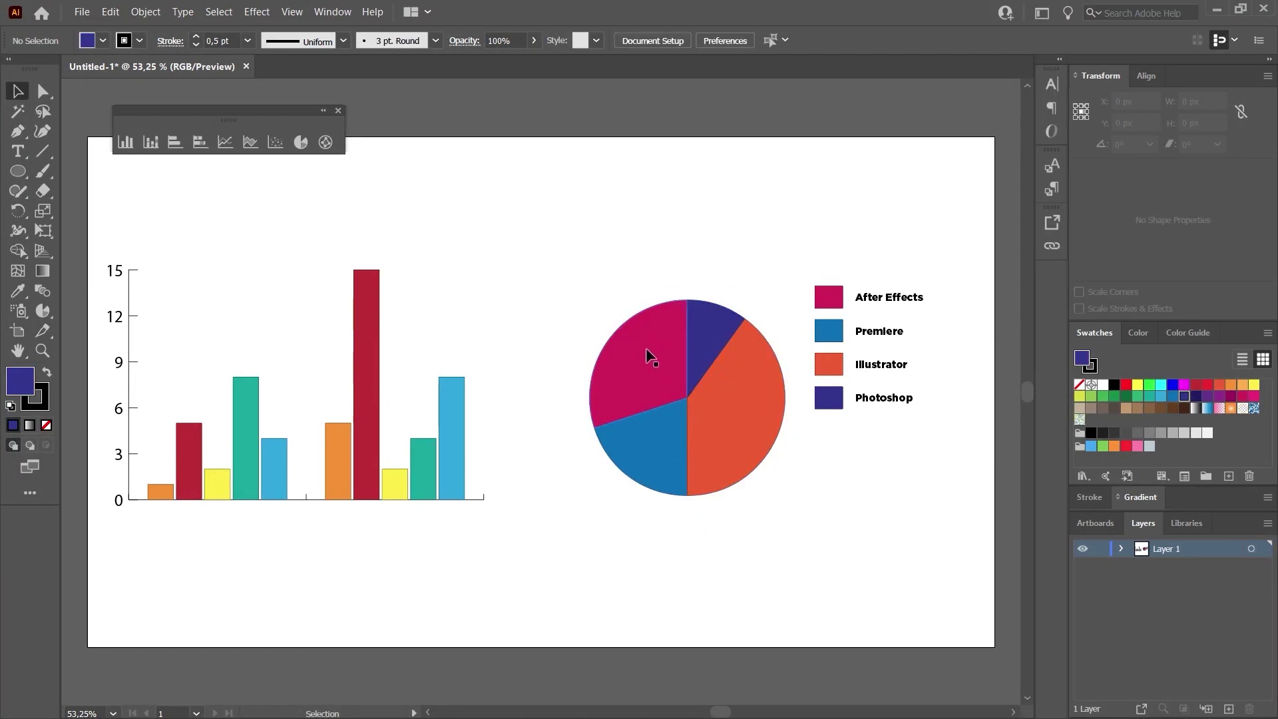
pyautogui.click(646, 373)
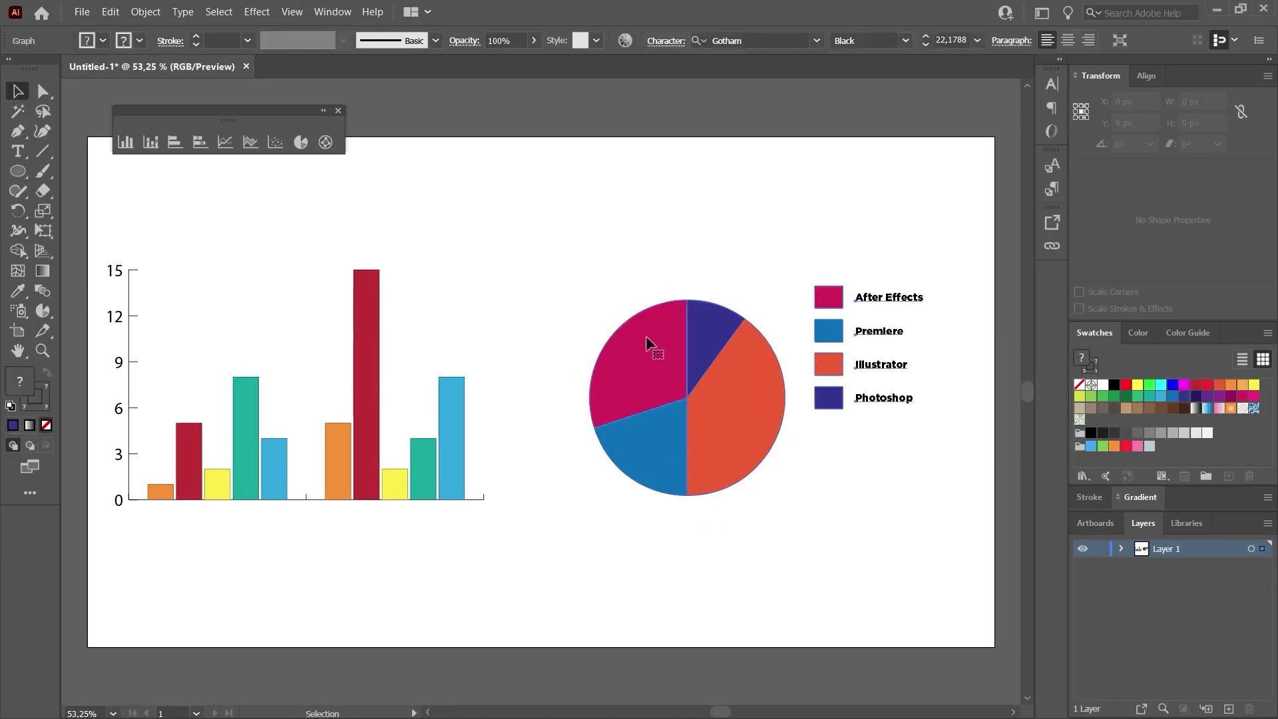
# - Ungroup the pie graph via Object > Ungroup, accept the warning, then ungroup its shapes again
pyautogui.click(145, 11)
pyautogui.click(174, 98)
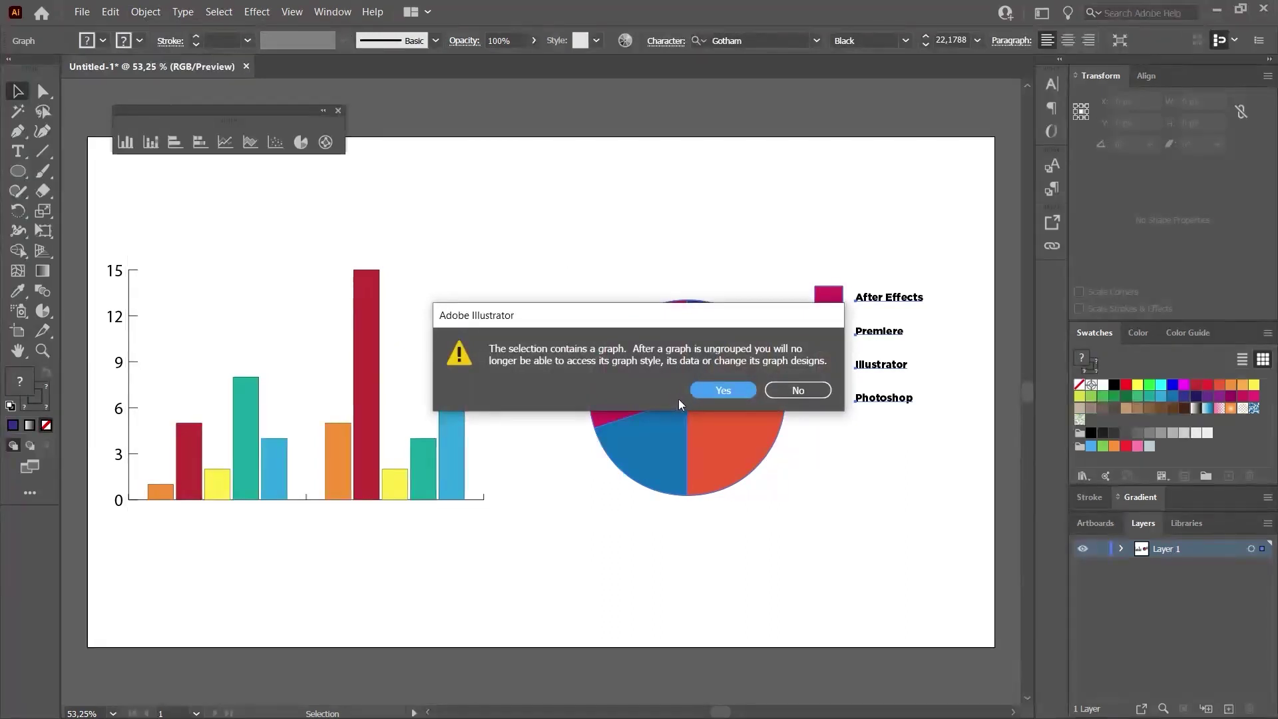
pyautogui.click(704, 395)
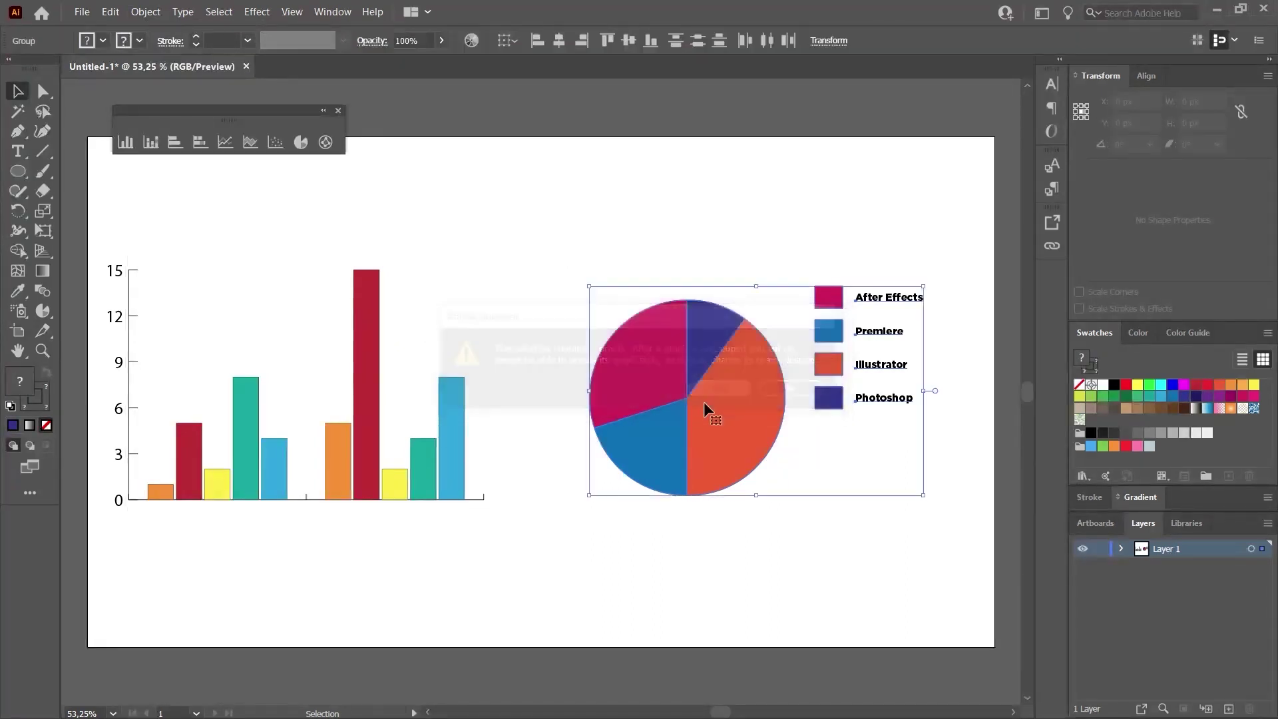
pyautogui.click(637, 442)
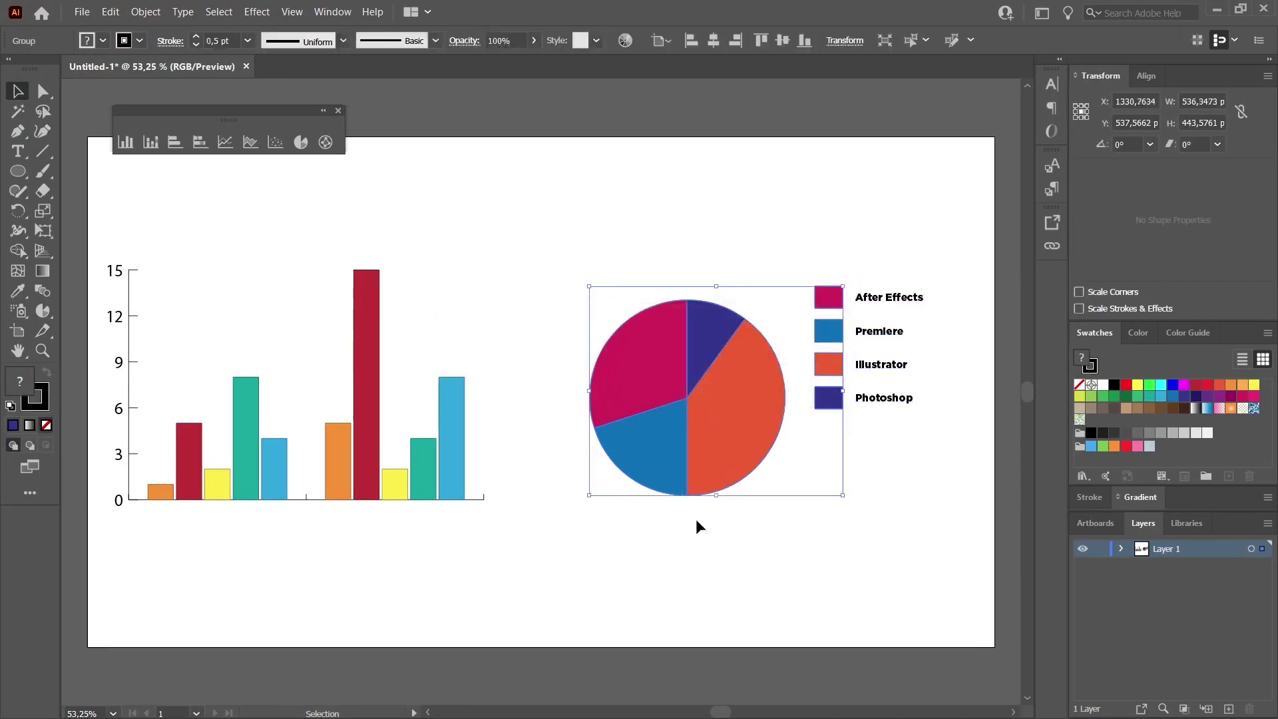
pyautogui.rightClick(737, 423)
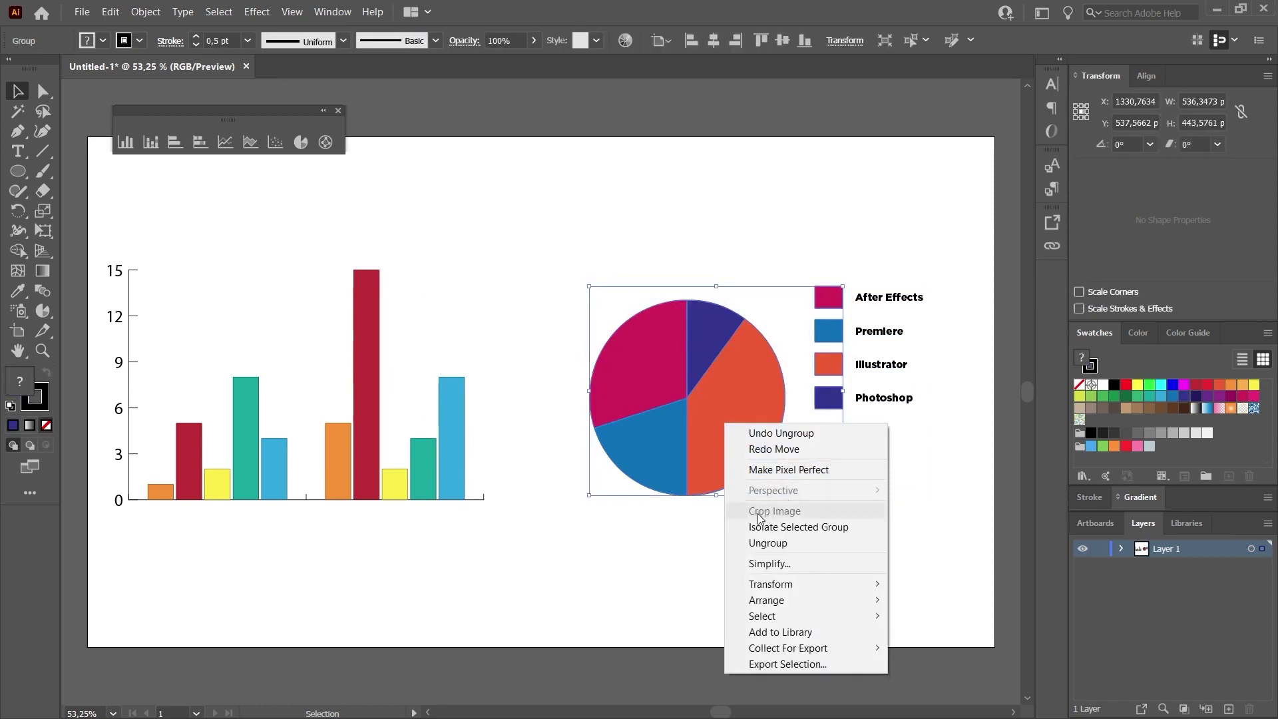
pyautogui.click(768, 543)
pyautogui.click(750, 540)
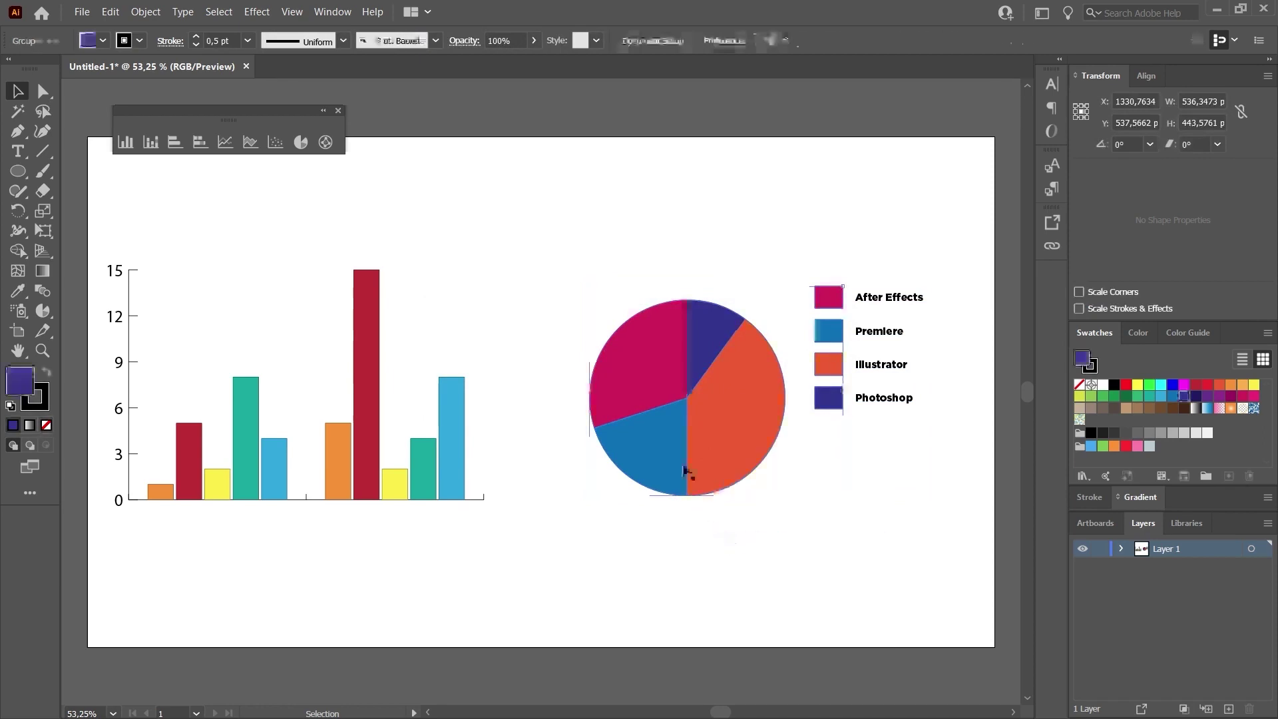
# - Draw a white-filled 284 px circle centred over the pie with the Ellipse Tool
pyautogui.click(18, 173)
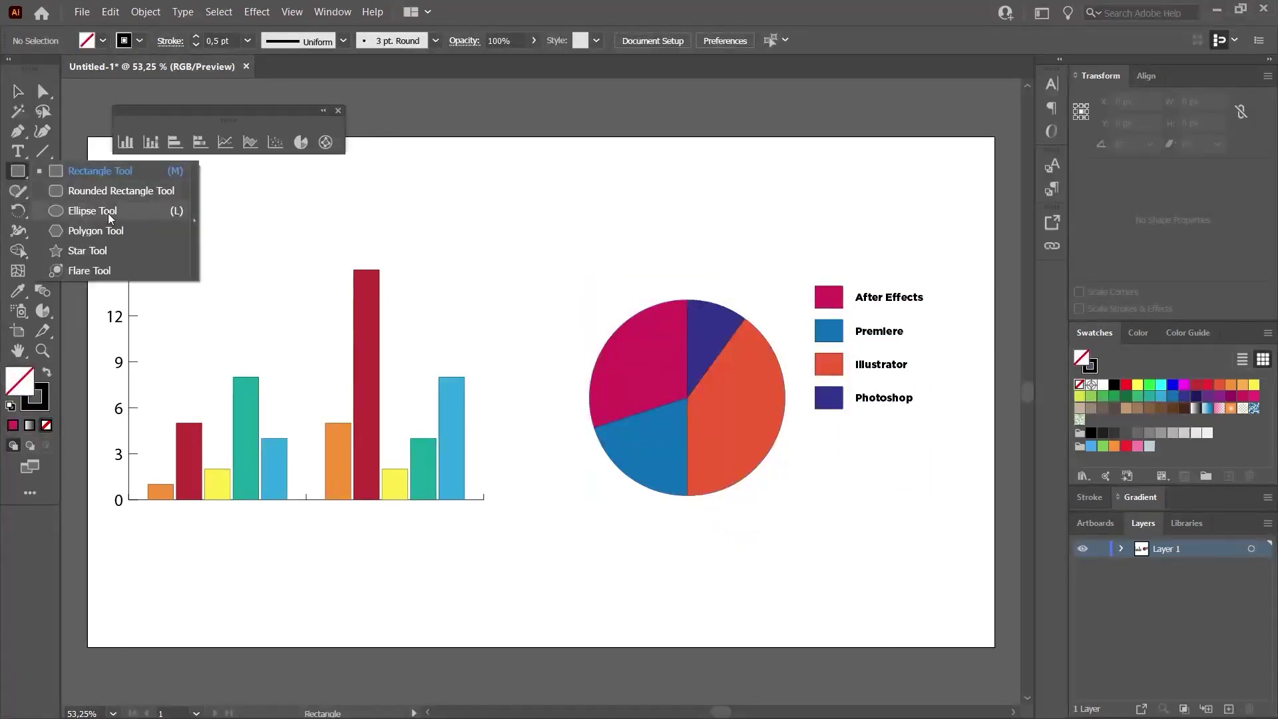
pyautogui.click(109, 213)
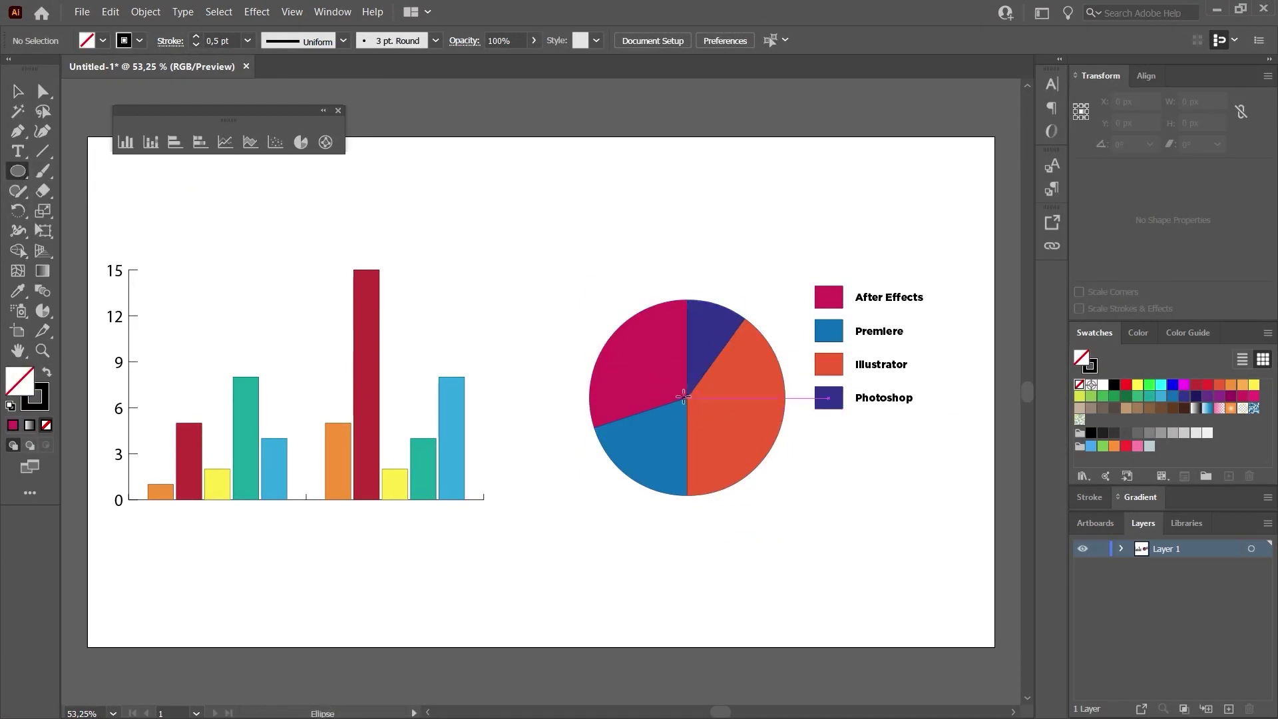
pyautogui.moveTo(684, 397); pyautogui.dragTo(755, 462)
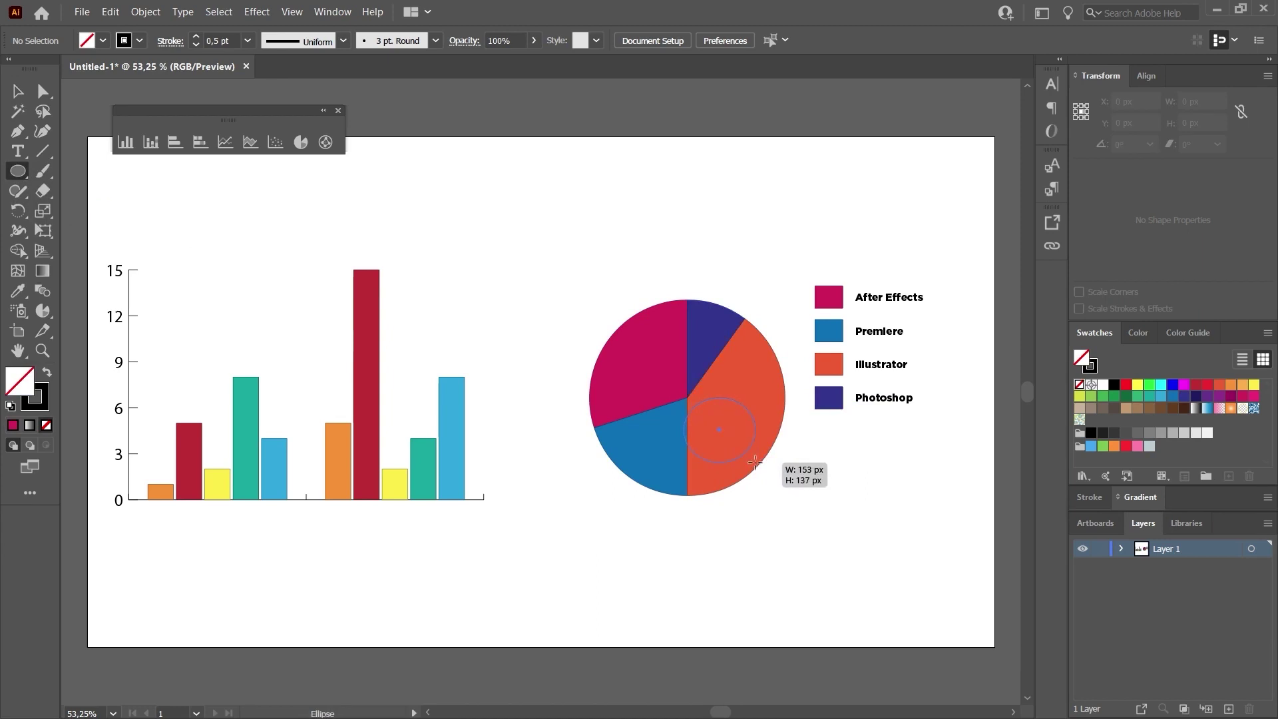
pyautogui.moveTo(755, 462)
pyautogui.mouseDown()
pyautogui.moveTo(762, 423)
pyautogui.moveTo(857, 424)
pyautogui.moveTo(835, 416)
pyautogui.moveTo(754, 454)
pyautogui.mouseUp()
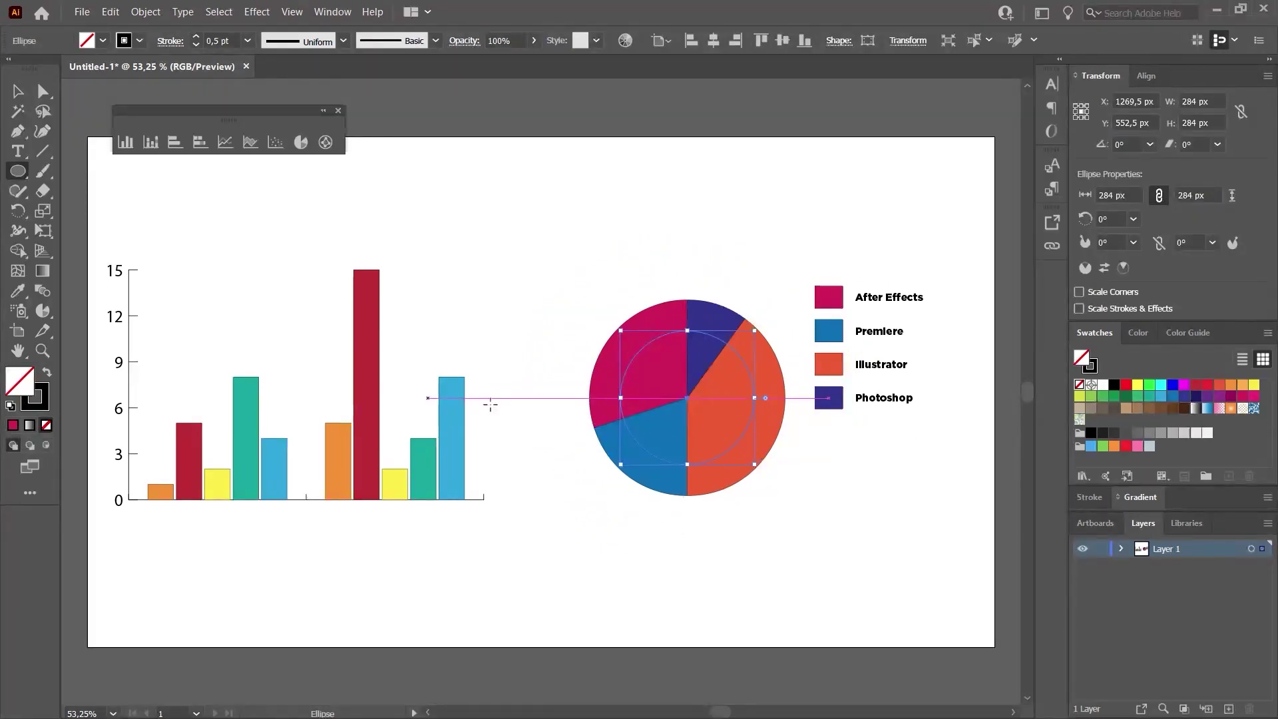
pyautogui.click(1103, 386)
# - Marquee-select all the donut's slice paths with the Direct Selection Tool
pyautogui.press('a')
pyautogui.click(477, 271)
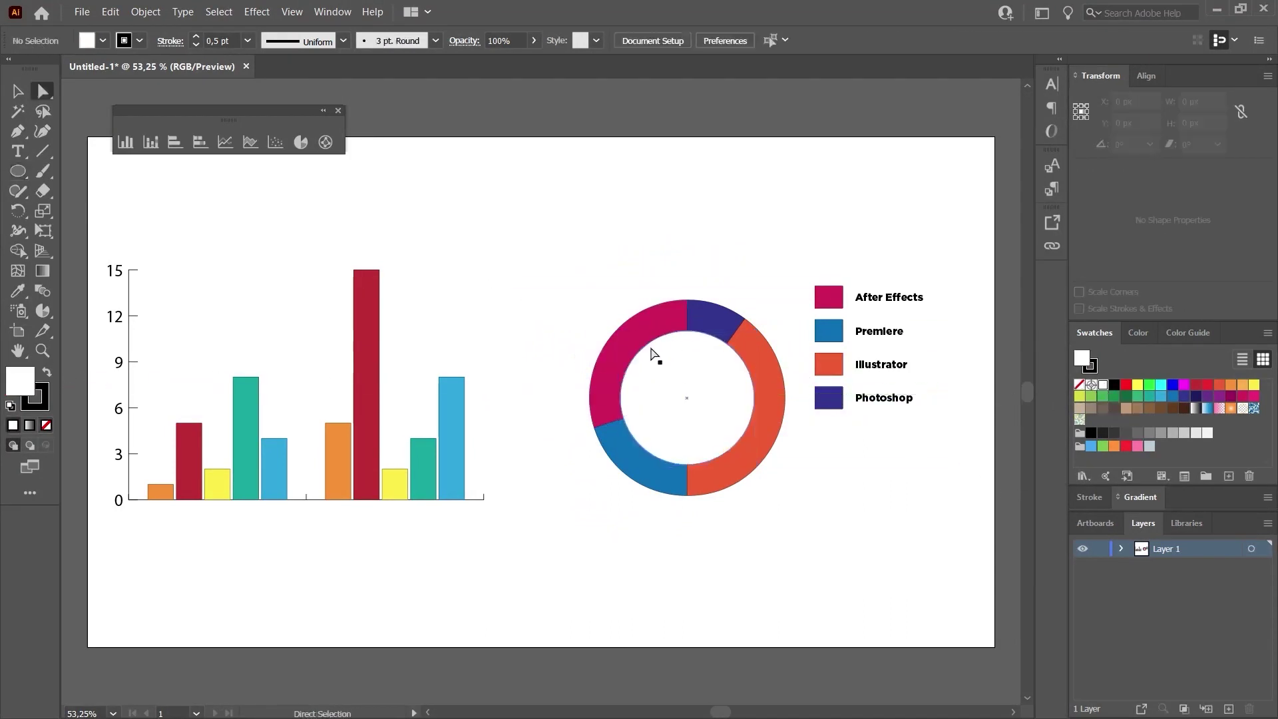
pyautogui.moveTo(589, 287); pyautogui.dragTo(782, 517)
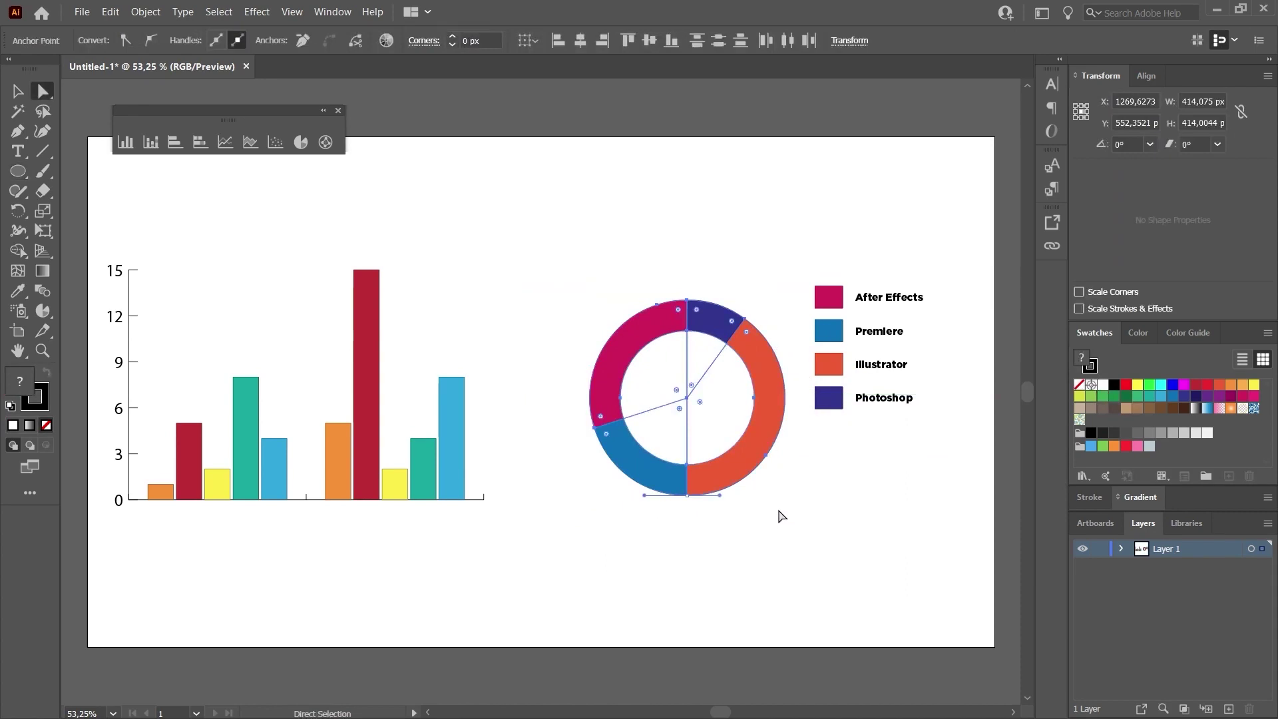
# - Divide the slices along the white circle using Pathfinder's Divide
pyautogui.click(333, 11)
pyautogui.click(512, 534)
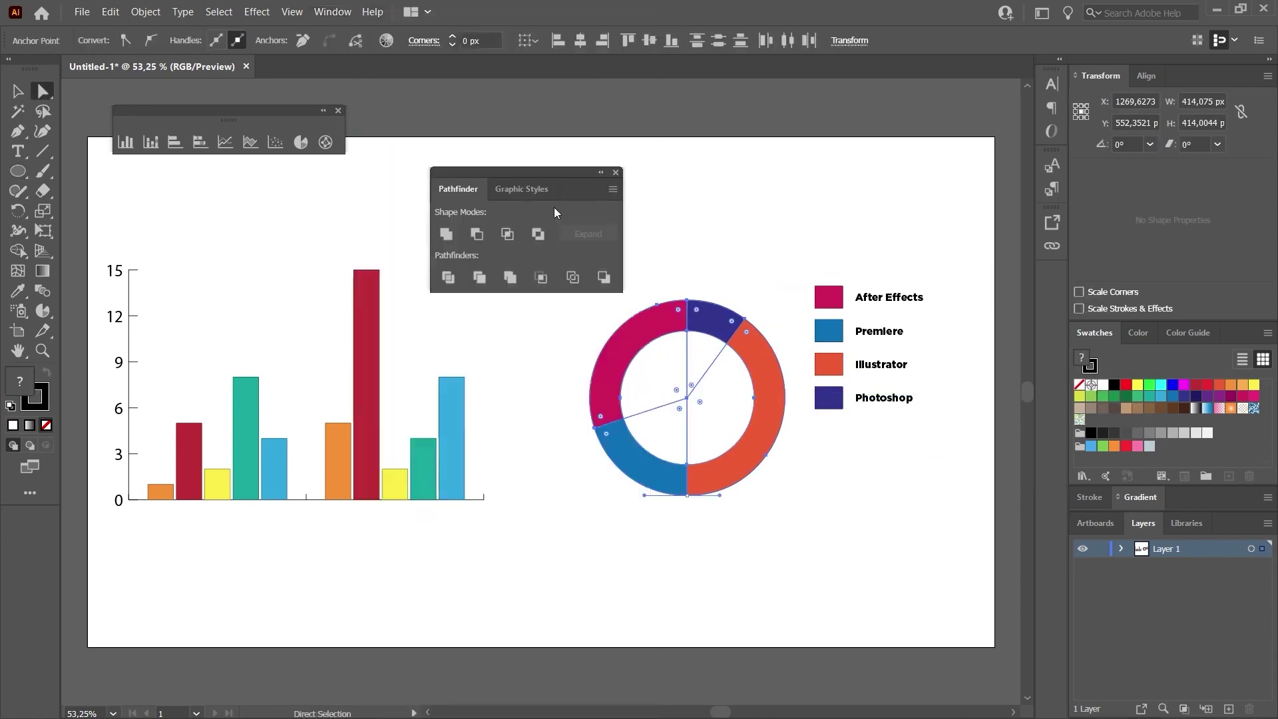
pyautogui.click(448, 277)
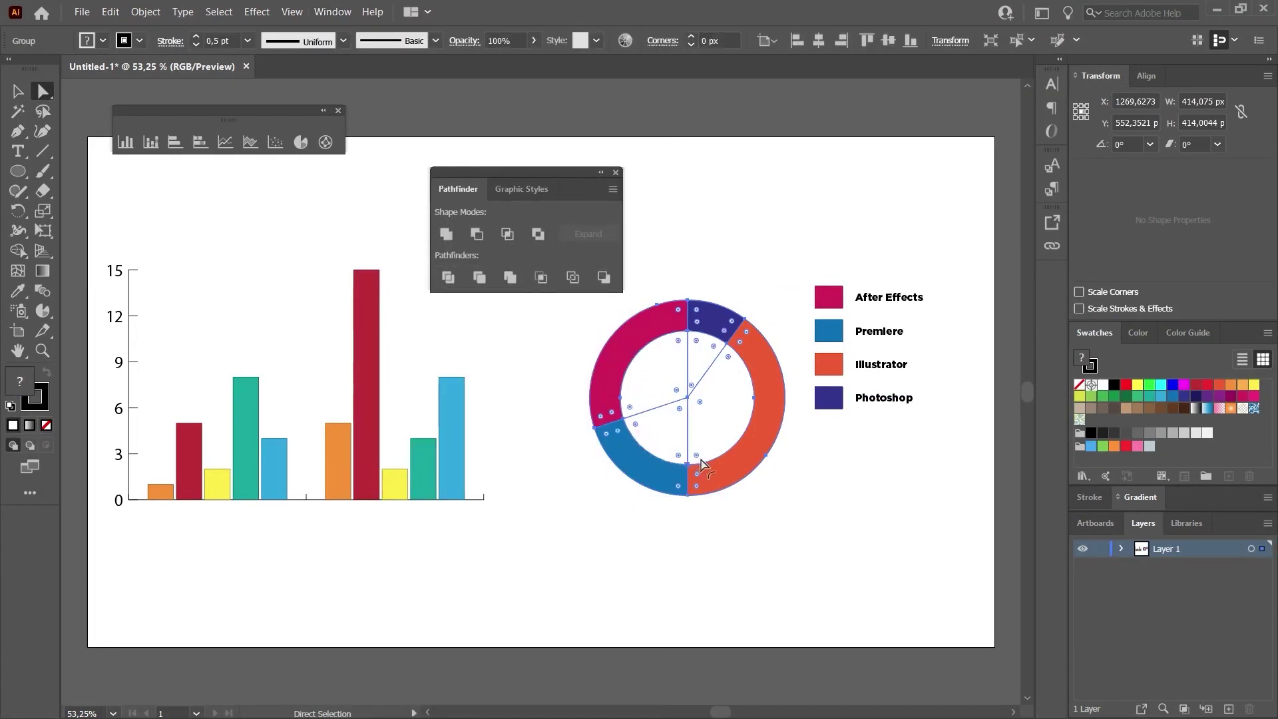
# - Check the leftover inner pieces, close Pathfinder, and select the whole donut
pyautogui.click(677, 433)
pyautogui.click(679, 437)
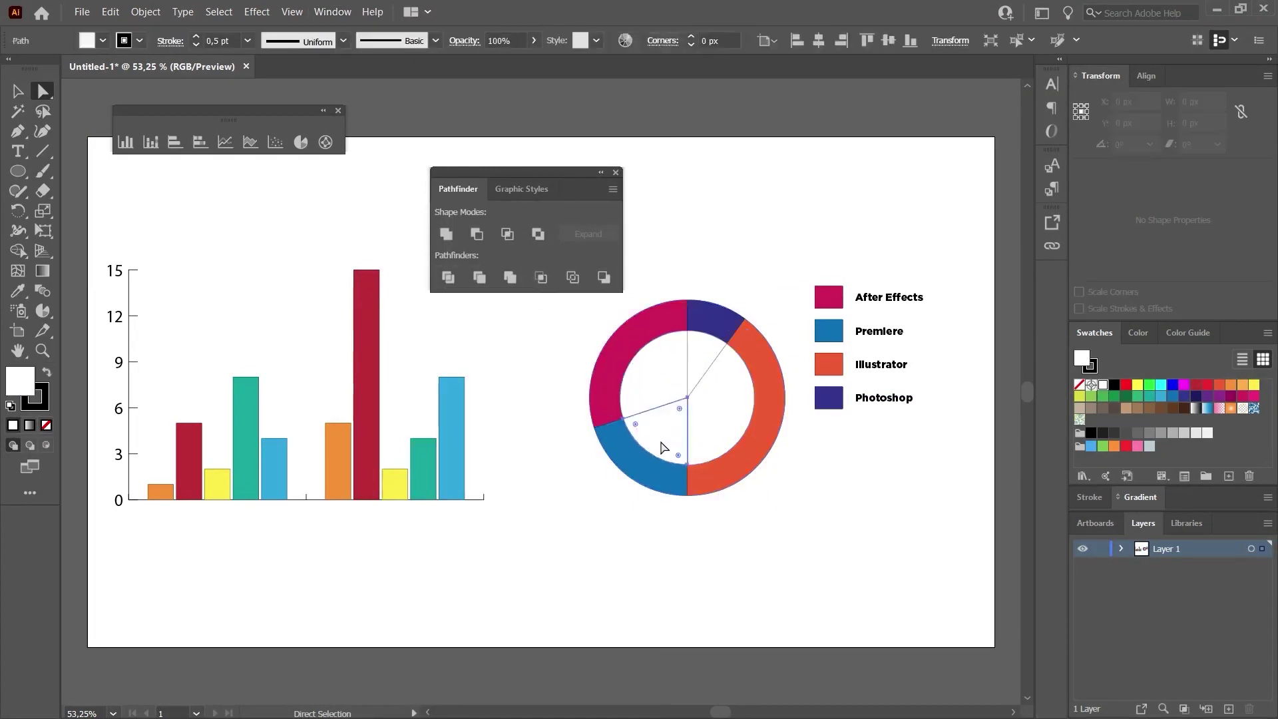
pyautogui.click(718, 442)
pyautogui.click(708, 439)
pyautogui.click(708, 440)
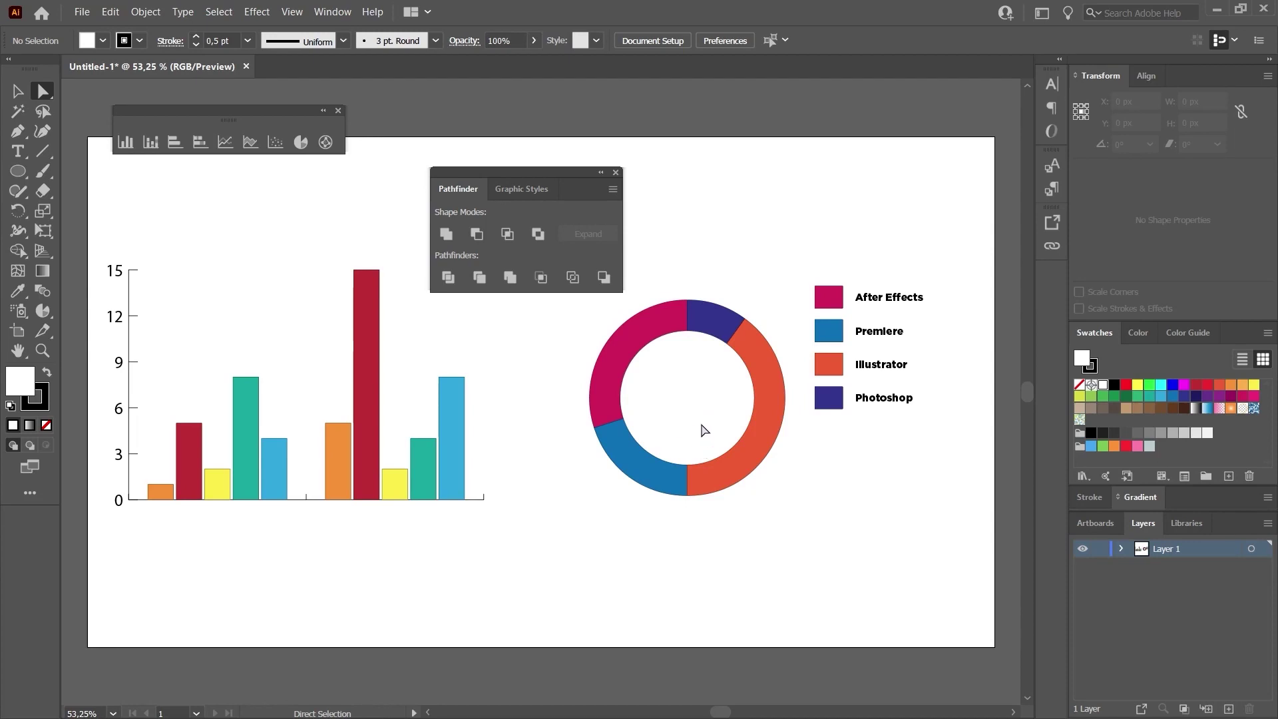
pyautogui.click(616, 172)
pyautogui.click(699, 490)
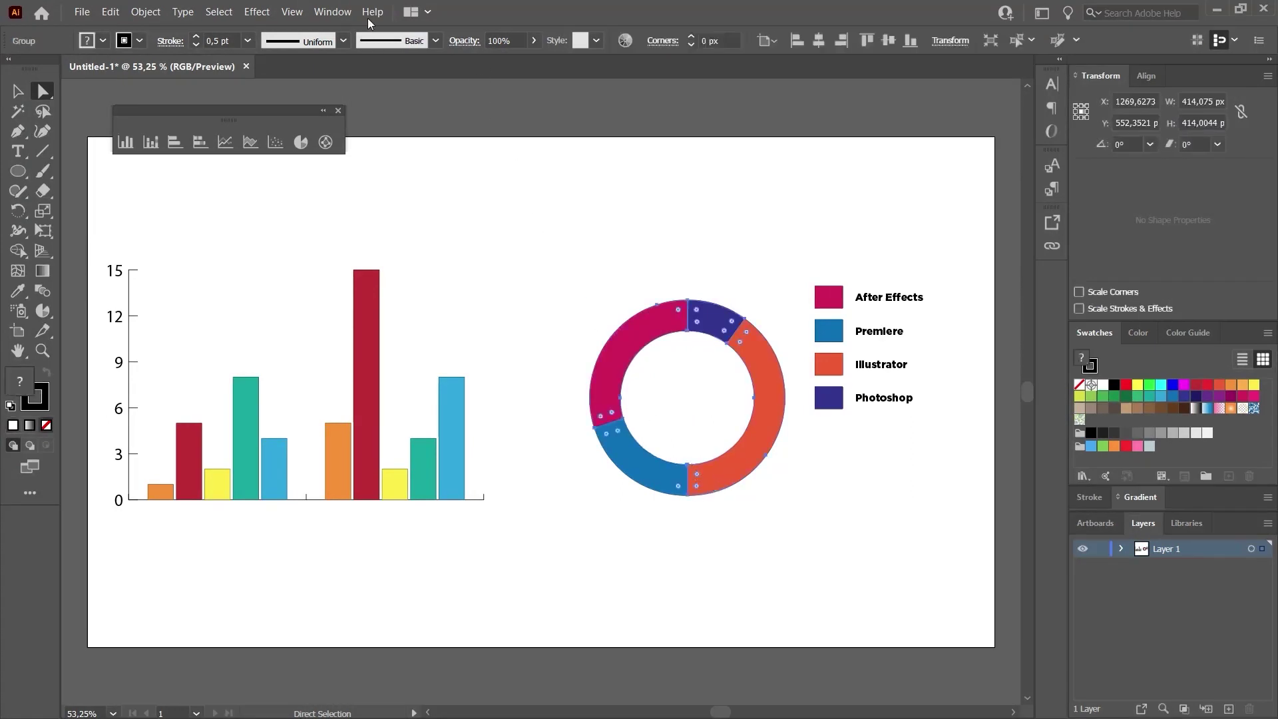
pyautogui.click(257, 12)
# - Apply Extrude & Bevel to the donut with 16°, 1°, 0° rotation and 50 pt depth
pyautogui.moveTo(277, 109)
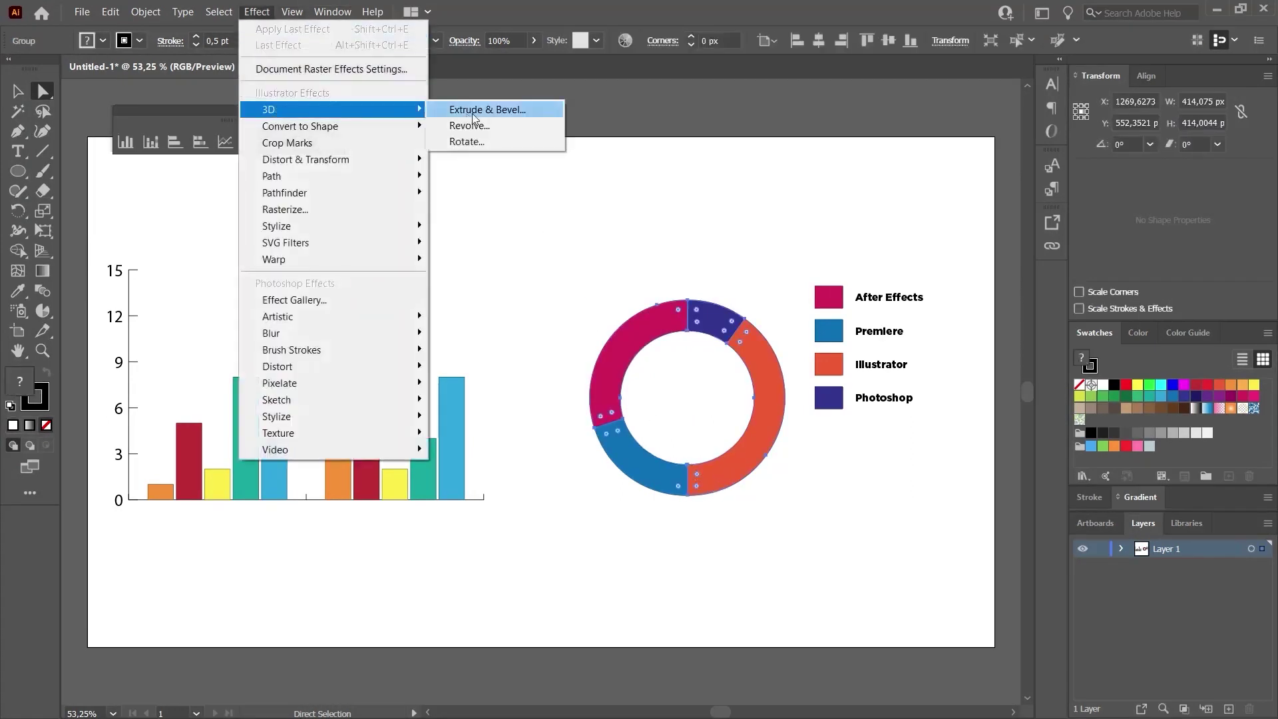
pyautogui.click(461, 110)
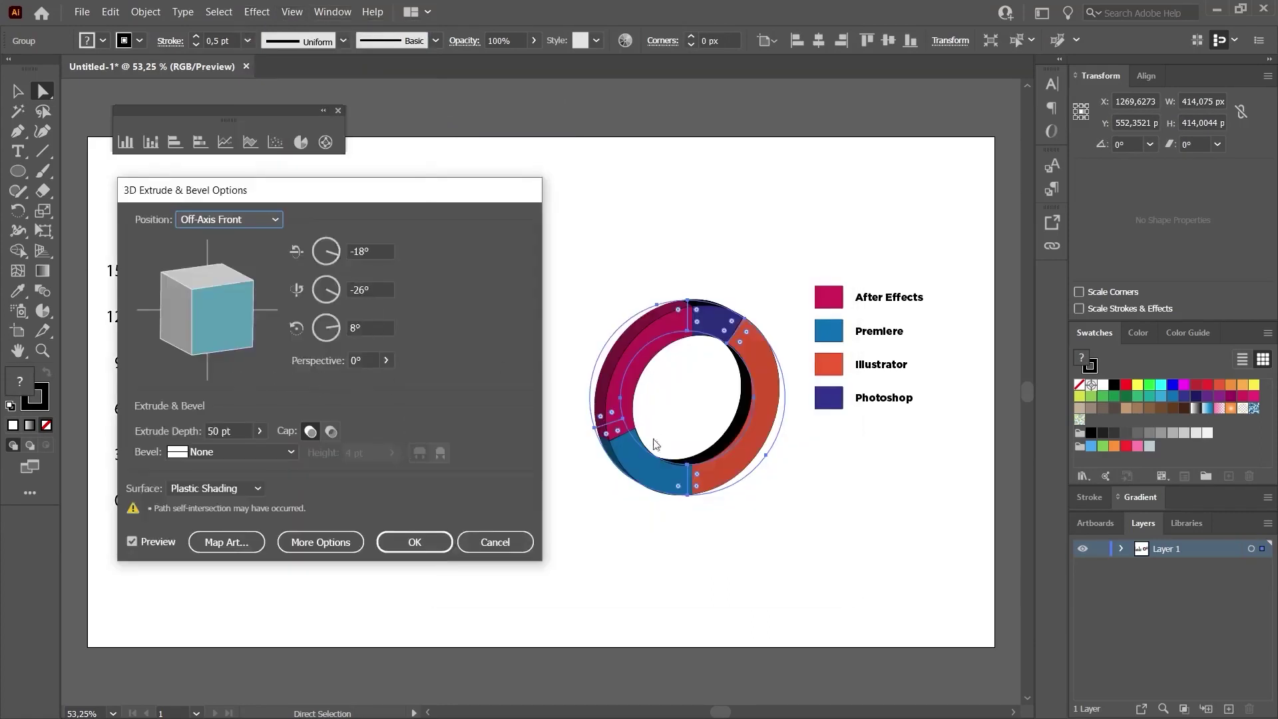
pyautogui.moveTo(223, 336); pyautogui.dragTo(206, 308)
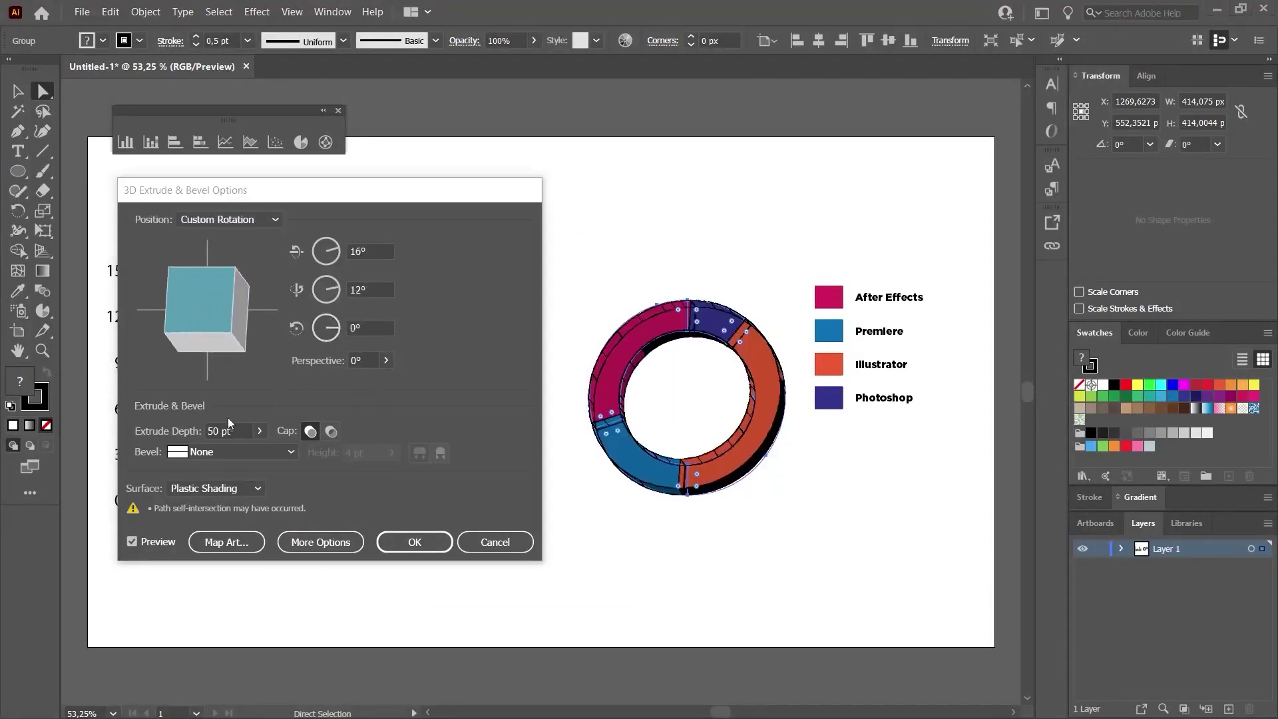
pyautogui.click(259, 432)
pyautogui.moveTo(197, 452); pyautogui.dragTo(199, 454)
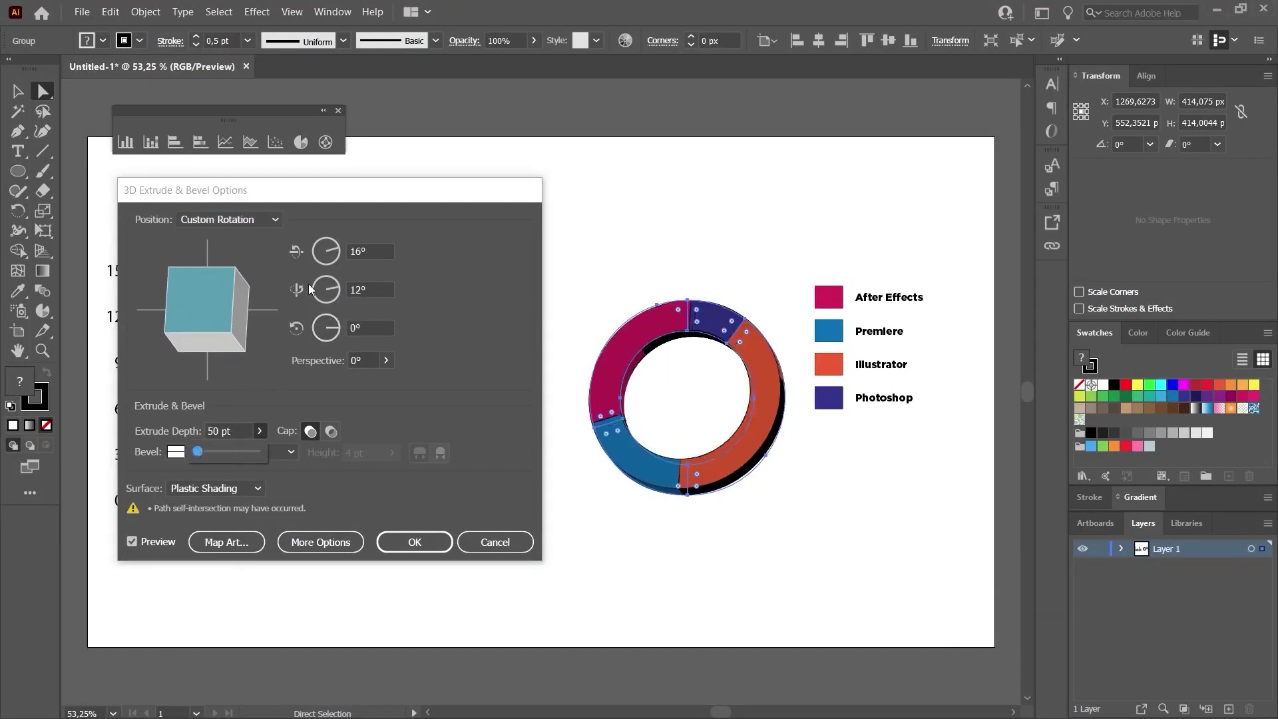
pyautogui.moveTo(338, 285)
pyautogui.mouseDown()
pyautogui.moveTo(329, 298)
pyautogui.moveTo(342, 290)
pyautogui.mouseUp()
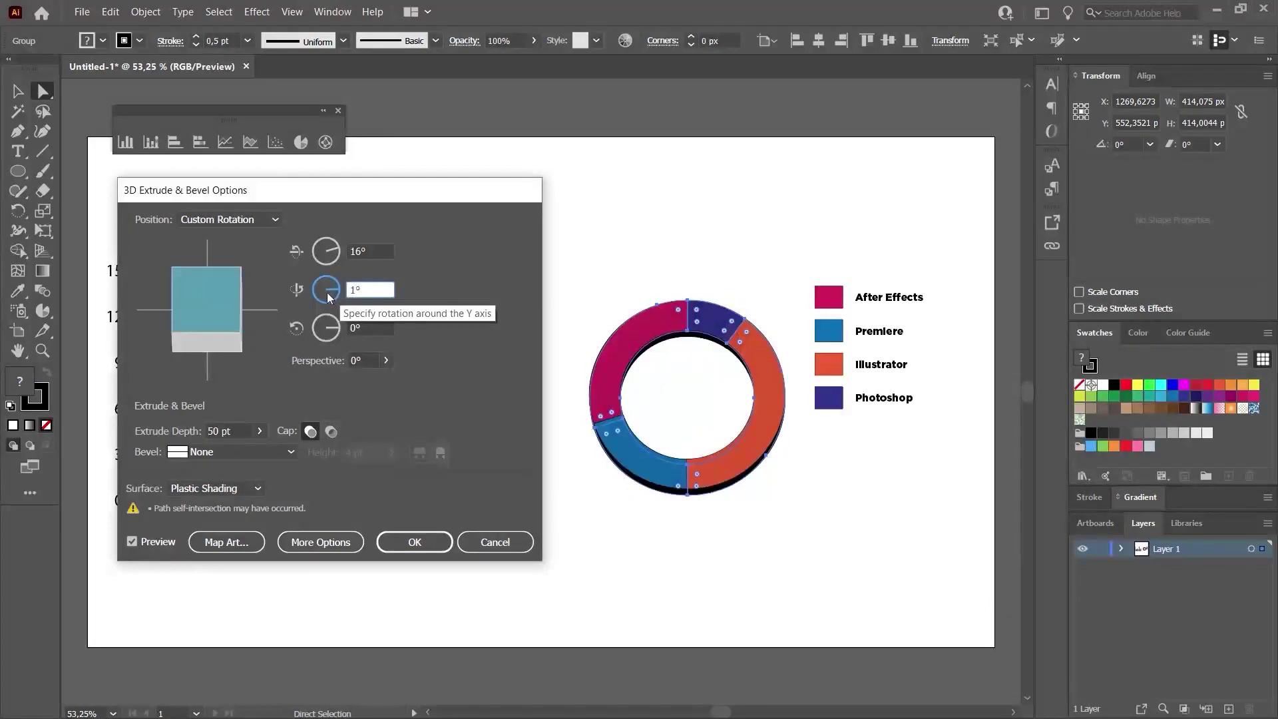
pyautogui.press('Return')
pyautogui.press('v')
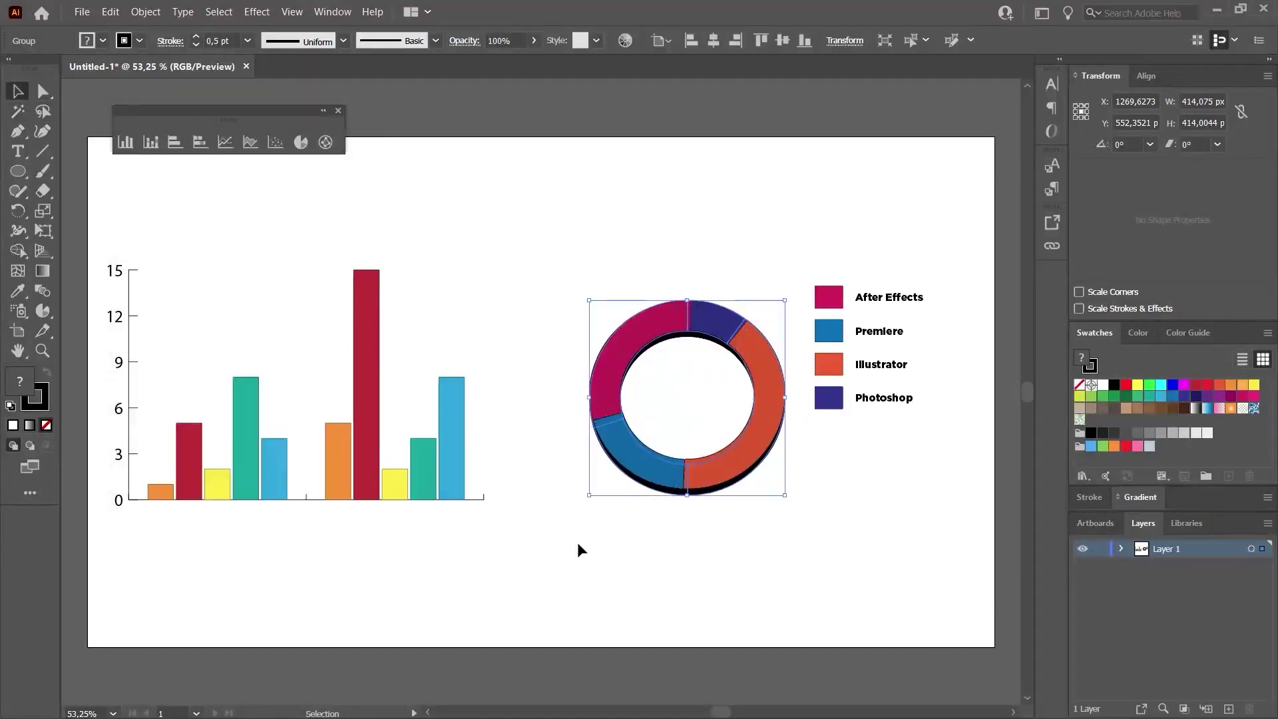
pyautogui.click(579, 548)
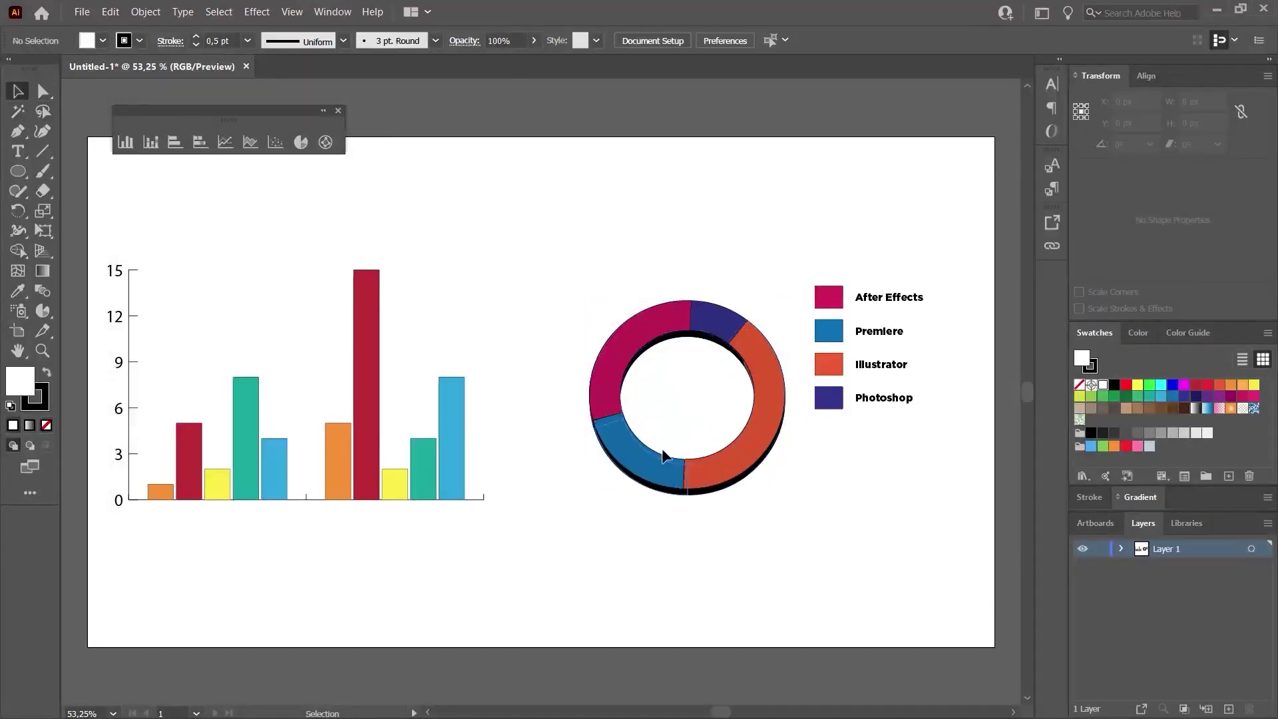
# - Undo the 3D extrusion and drag the orange, blue and magenta slices outward
pyautogui.hotkey('ctrl', 'z')
pyautogui.click(711, 531)
pyautogui.press('a')
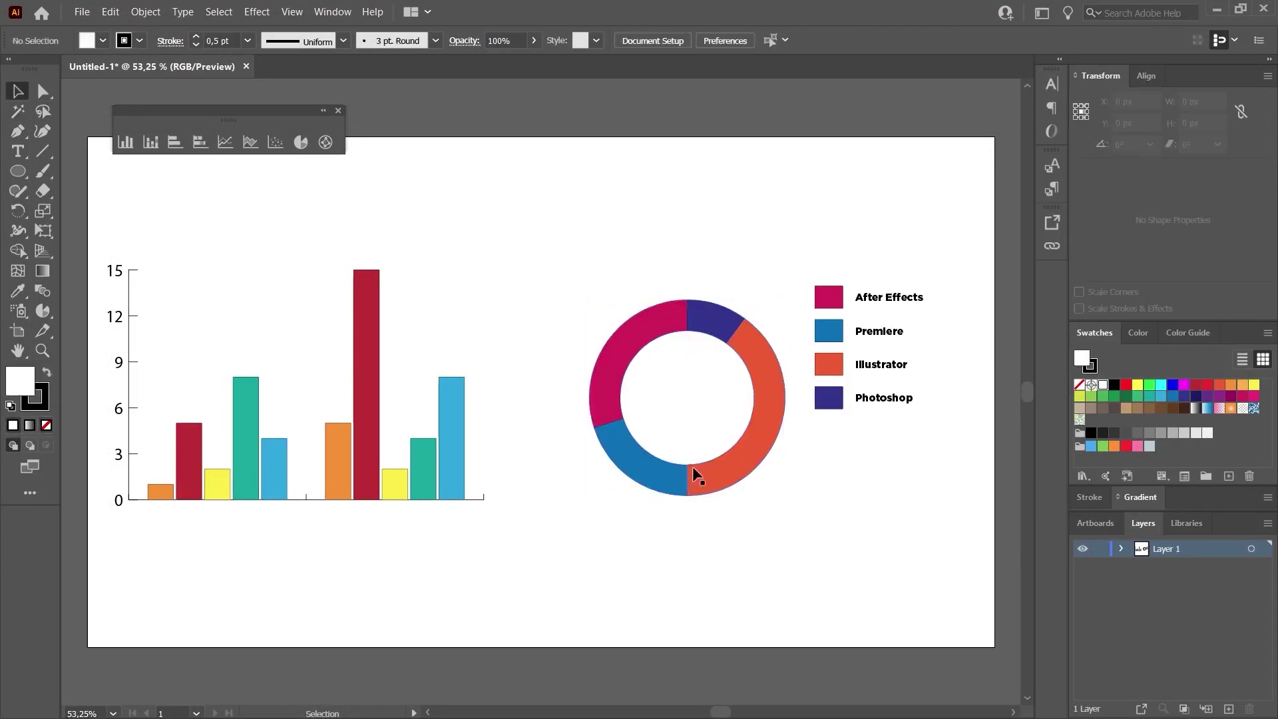
pyautogui.moveTo(717, 483); pyautogui.dragTo(659, 479)
pyautogui.moveTo(608, 387); pyautogui.dragTo(607, 384)
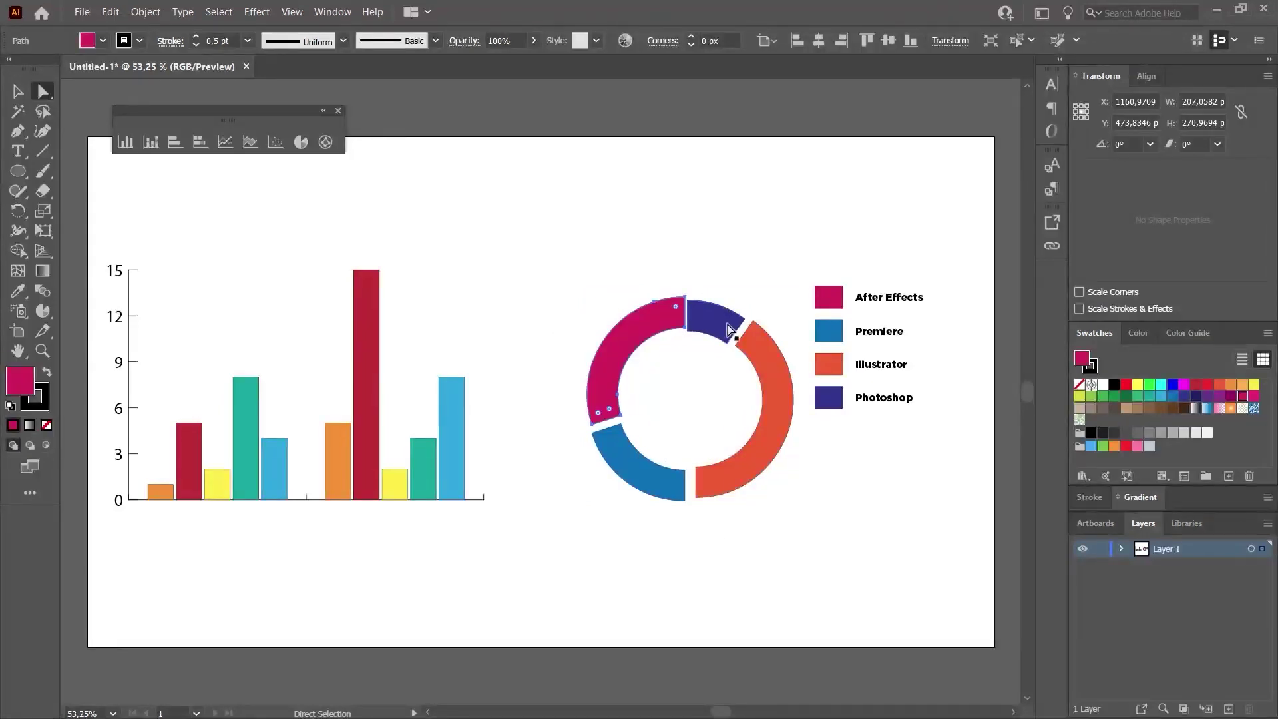
pyautogui.click(751, 341)
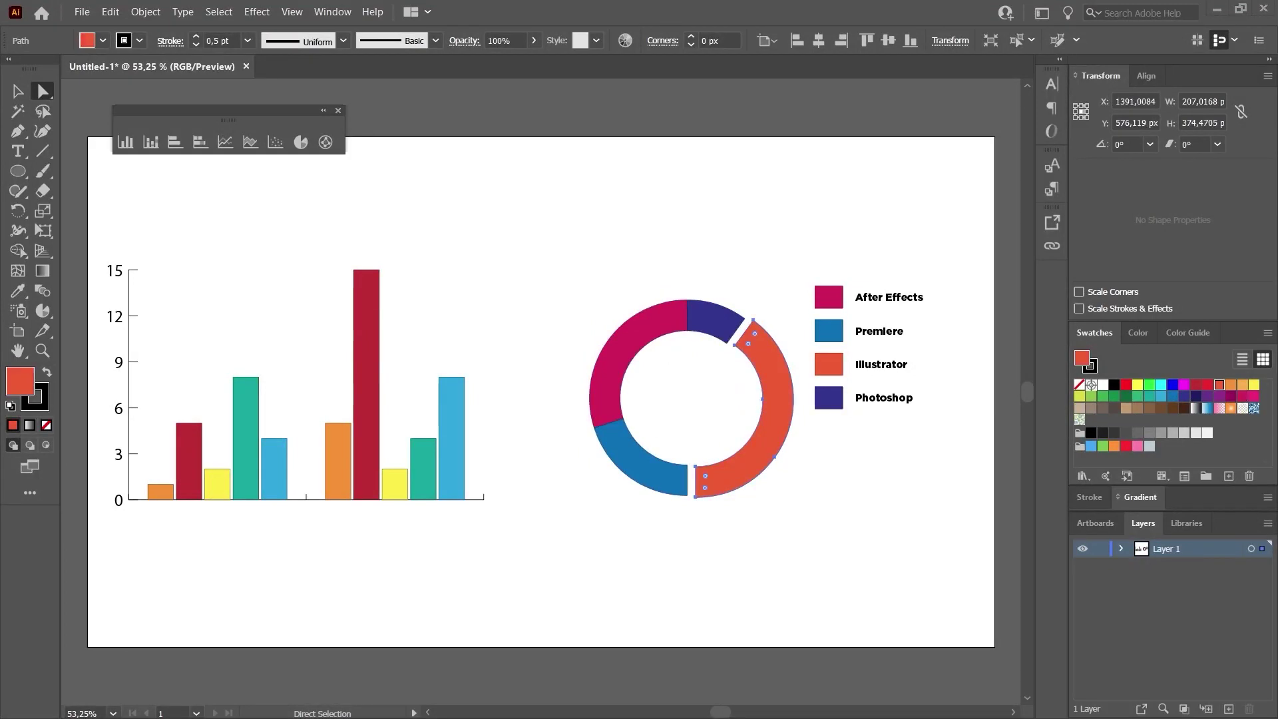